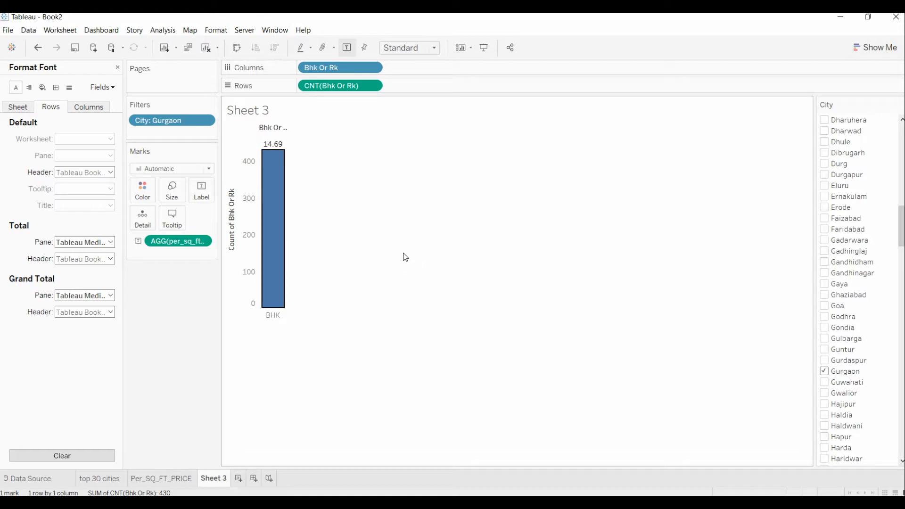
Step: Set the City filter to include all cities and clear the bar selection
scroll(873, 157, "up", 20)
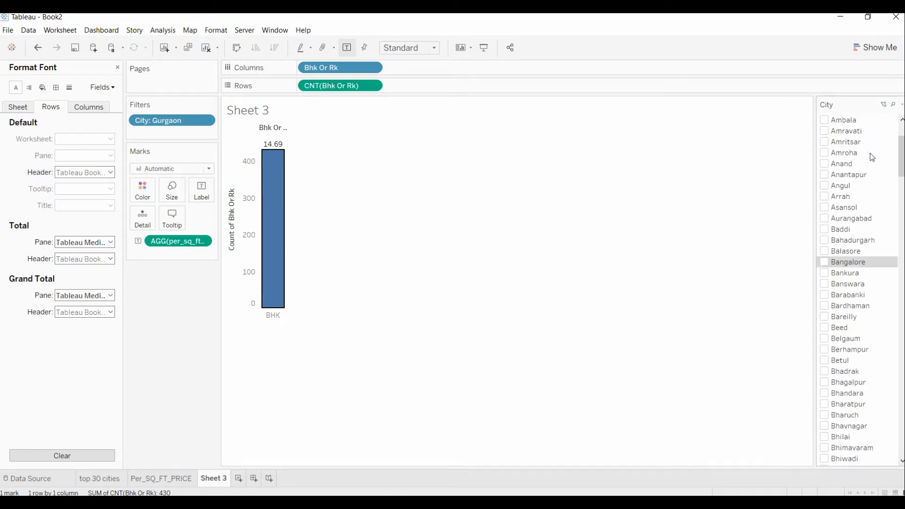
scroll(872, 157, "up", 3)
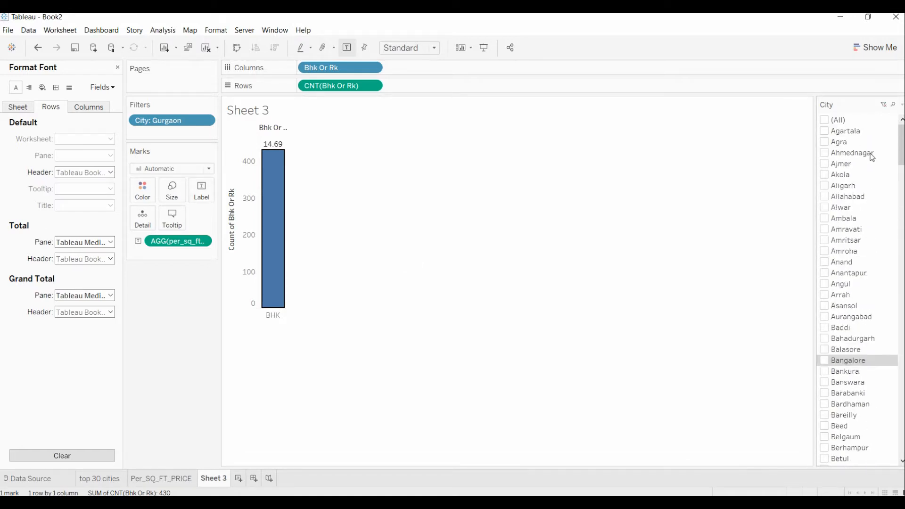
left_click(834, 119)
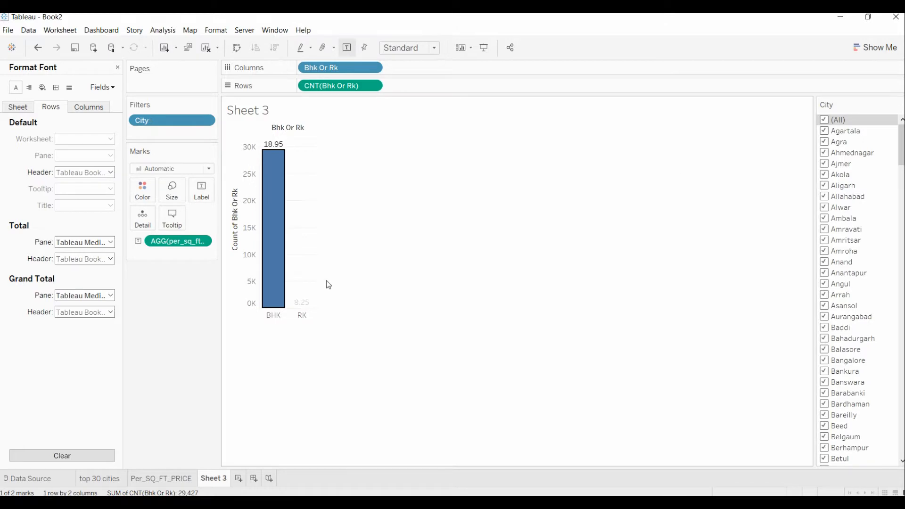
left_click(363, 283)
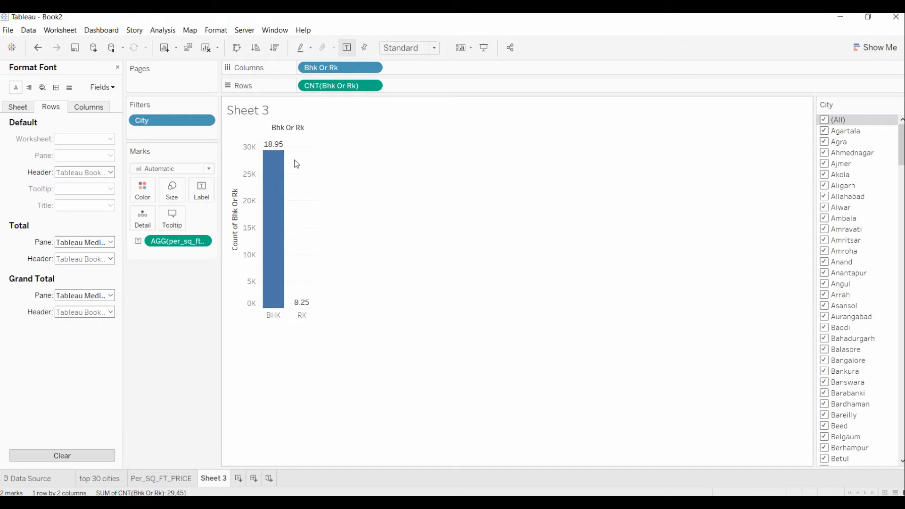
mouse_move(279, 158)
mouse_move(284, 198)
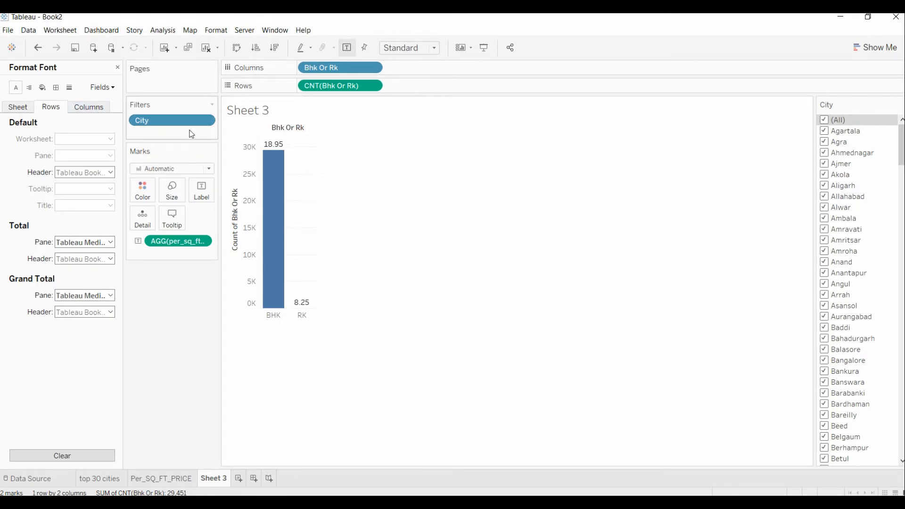
Step: Empty Sheet 3 by removing the City filter, the per_sq_ft_price label and both Bhk Or Rk fields, and return to the data fields
left_click_drag(194, 125, 203, 312)
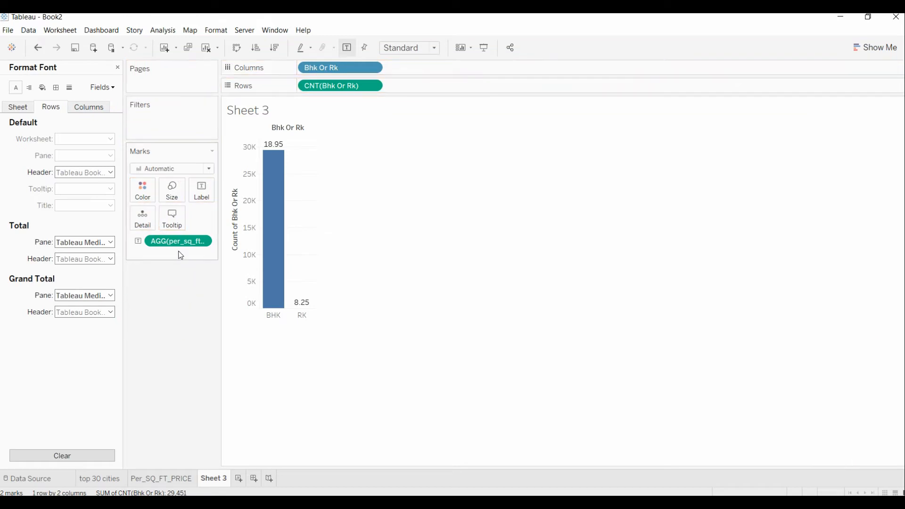
left_click_drag(181, 249, 163, 316)
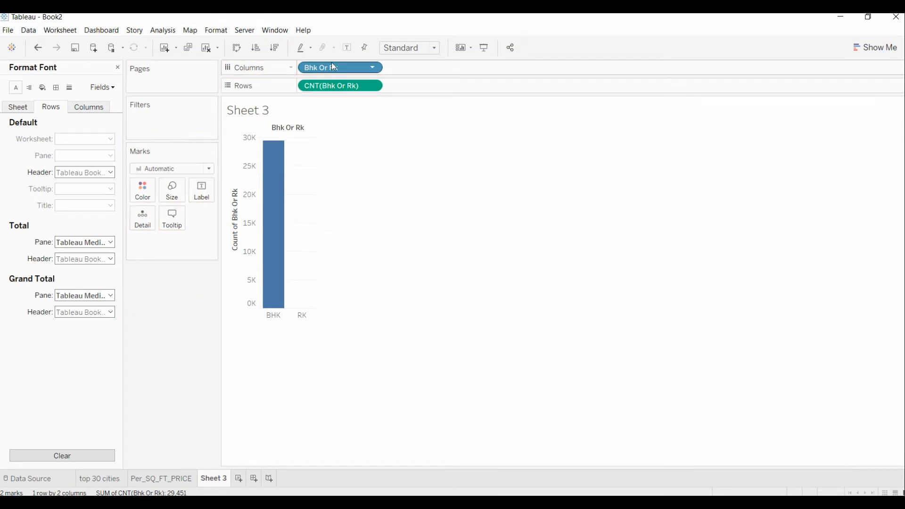
left_click_drag(333, 72, 170, 278)
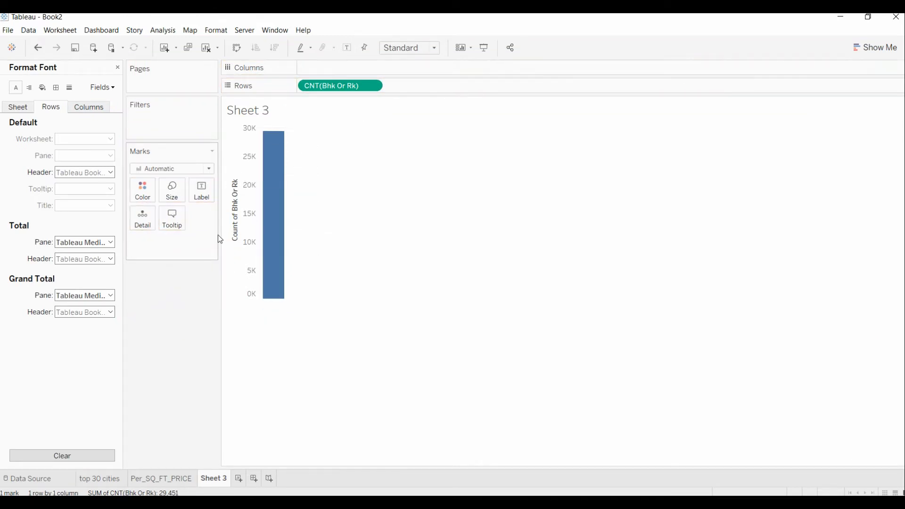
left_click_drag(329, 85, 164, 311)
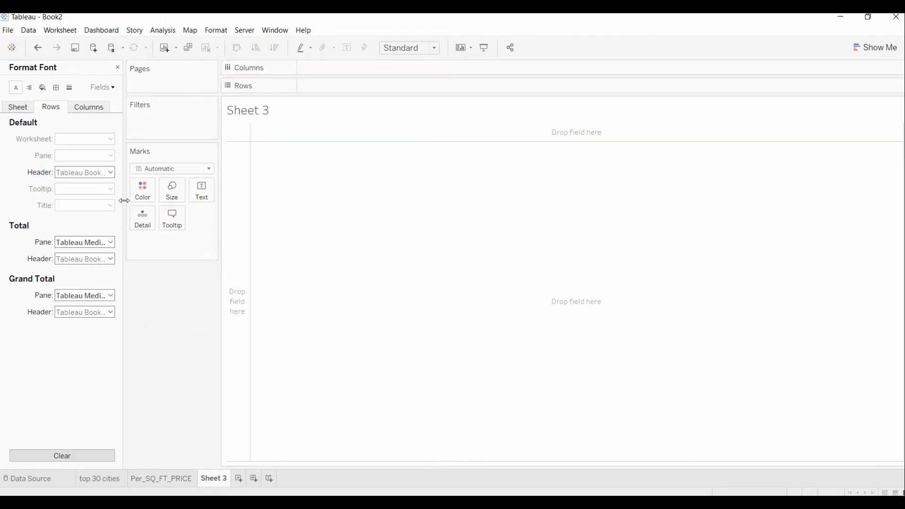
left_click(118, 67)
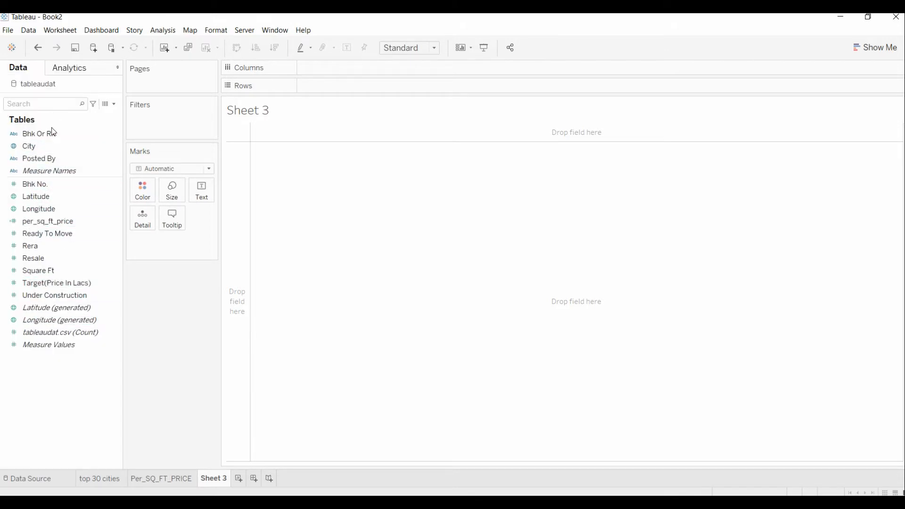
Step: Build a bar chart with Bhk Or Rk as columns and the Count of Bhk Or Rk as rows
left_click_drag(45, 135, 332, 68)
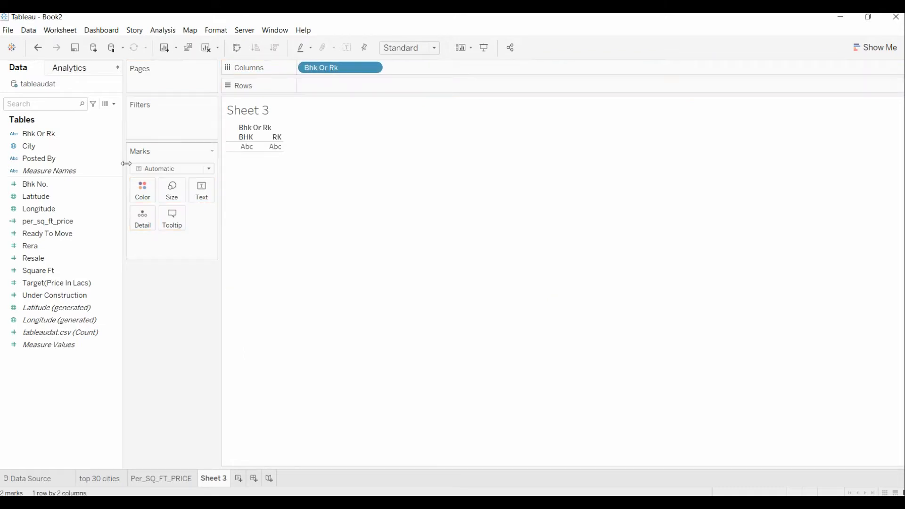
left_click_drag(46, 135, 336, 86)
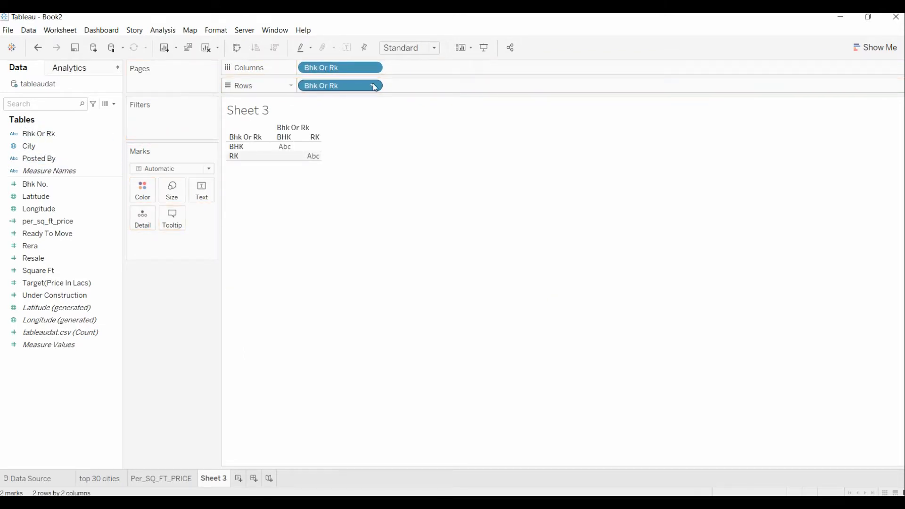
left_click(373, 85)
mouse_move(358, 231)
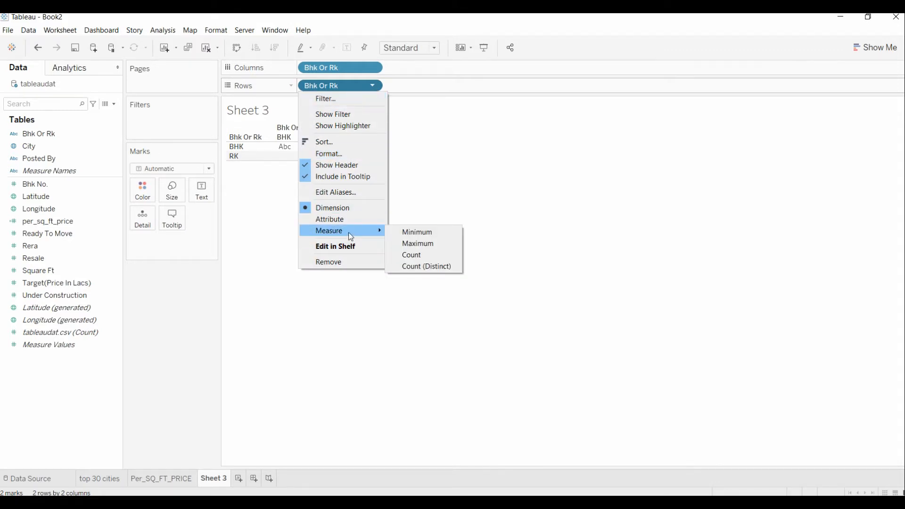
left_click(407, 257)
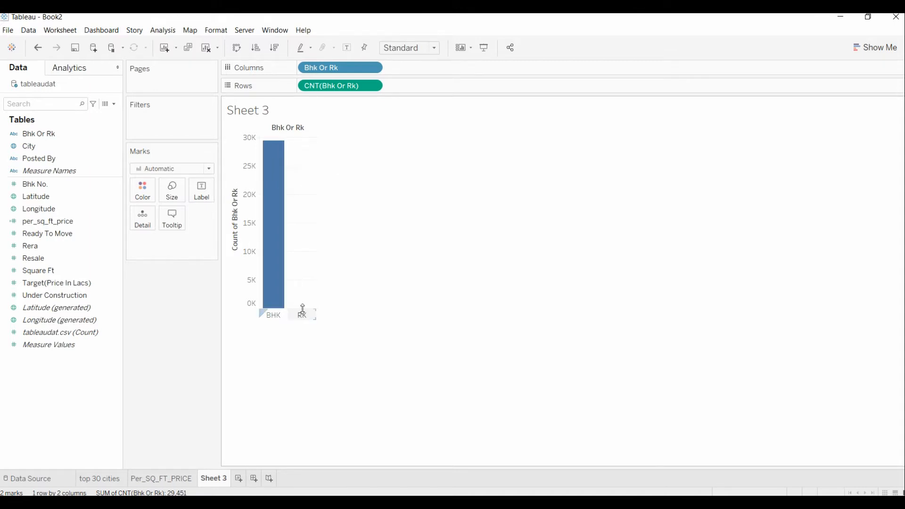
Step: Label the BHK and RK bars with the per_sq_ft_price field
mouse_move(304, 310)
left_click(31, 184)
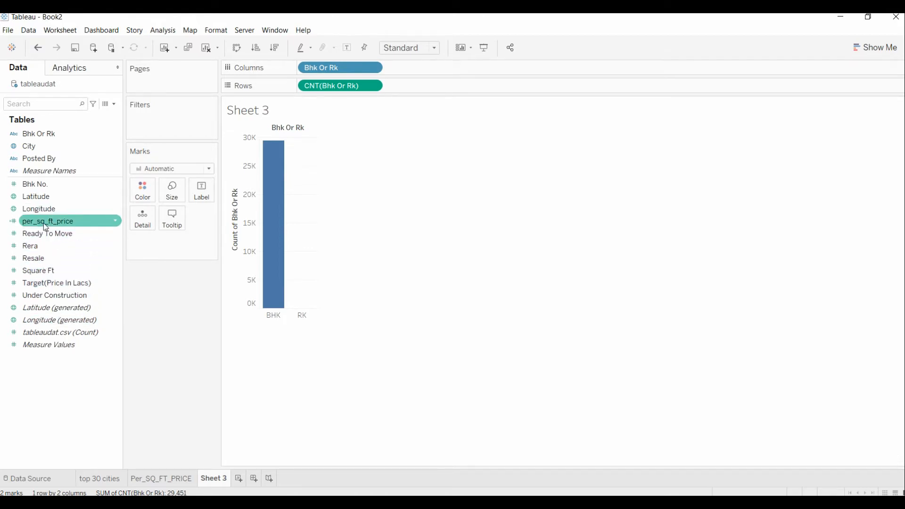
left_click_drag(44, 222, 200, 197)
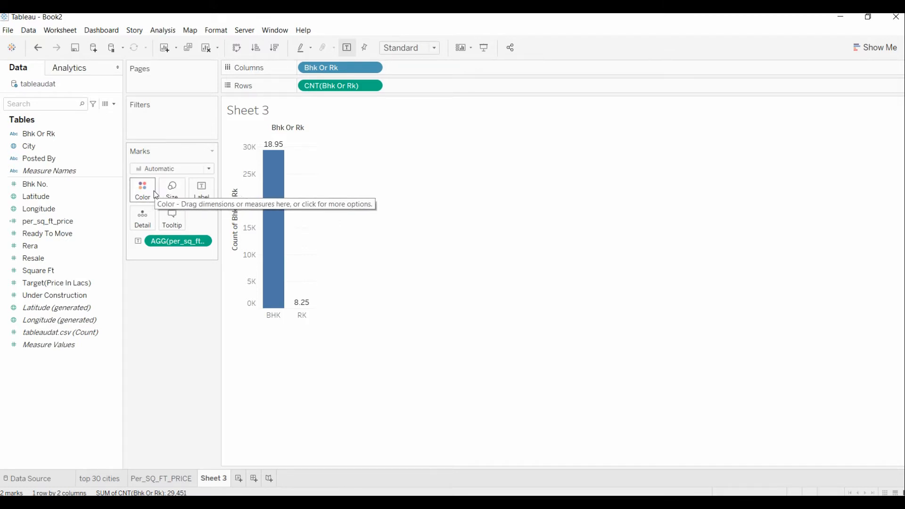
Step: Format the per_sq_ft_price label numbers as Currency (Custom) with the suffix K
left_click(202, 243)
left_click(186, 289)
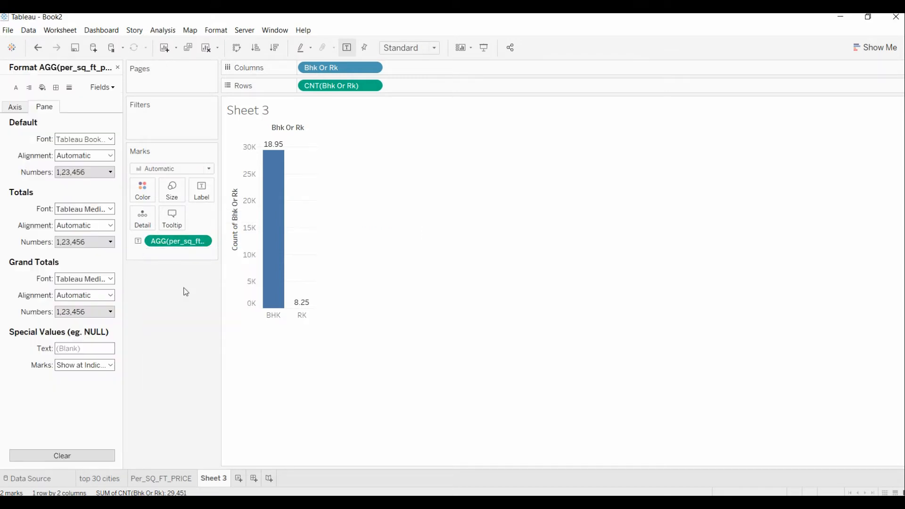
left_click(110, 173)
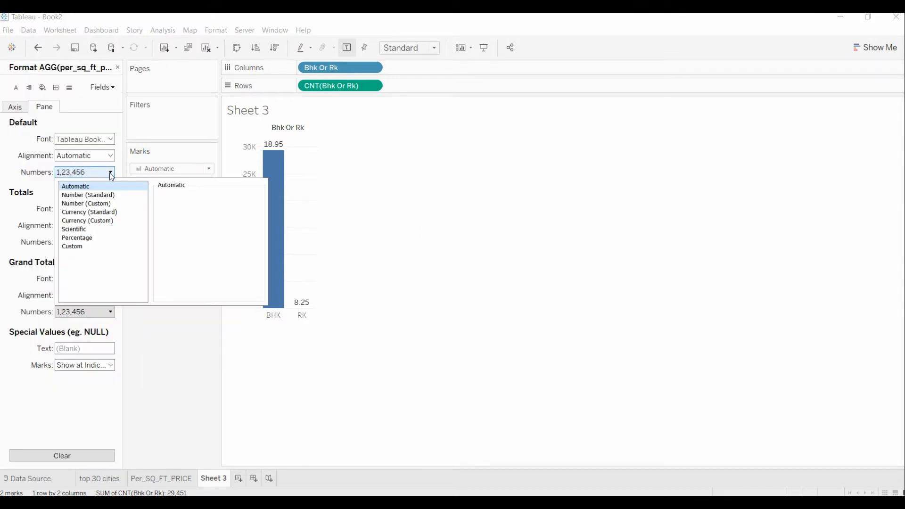
left_click(92, 221)
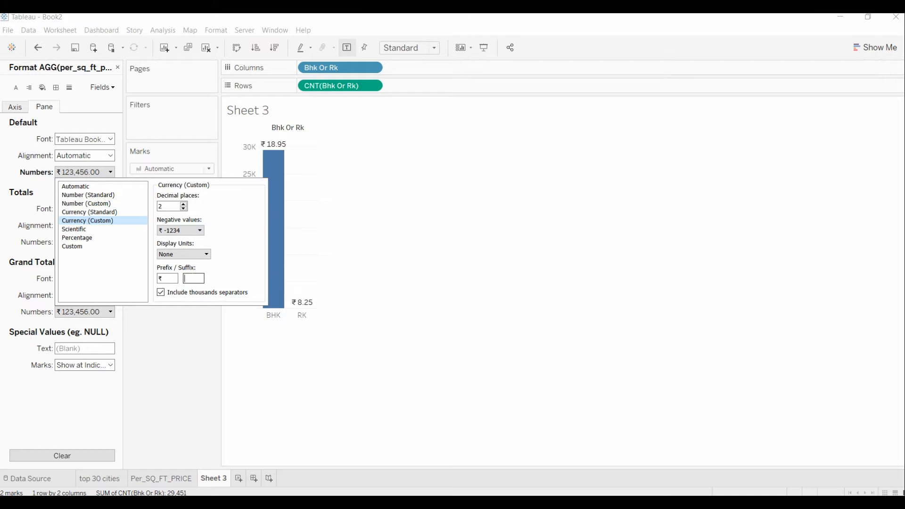
left_click(193, 278)
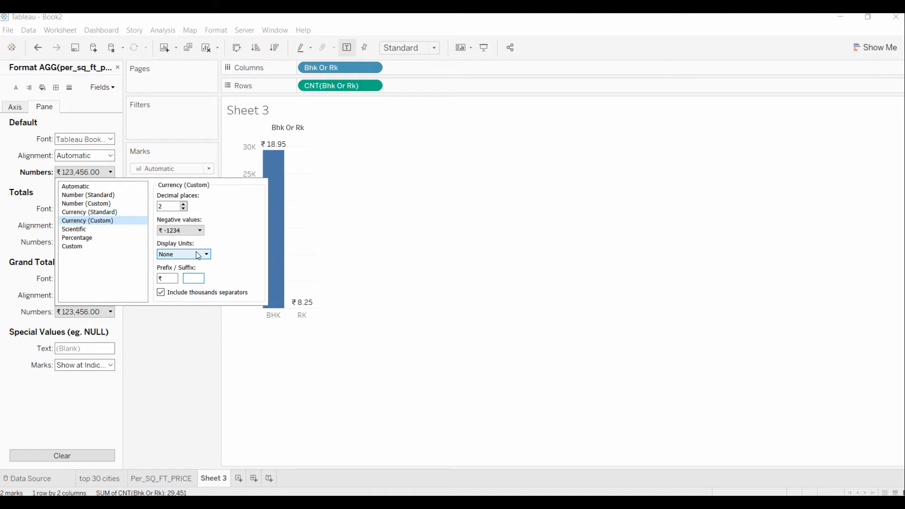
type("K")
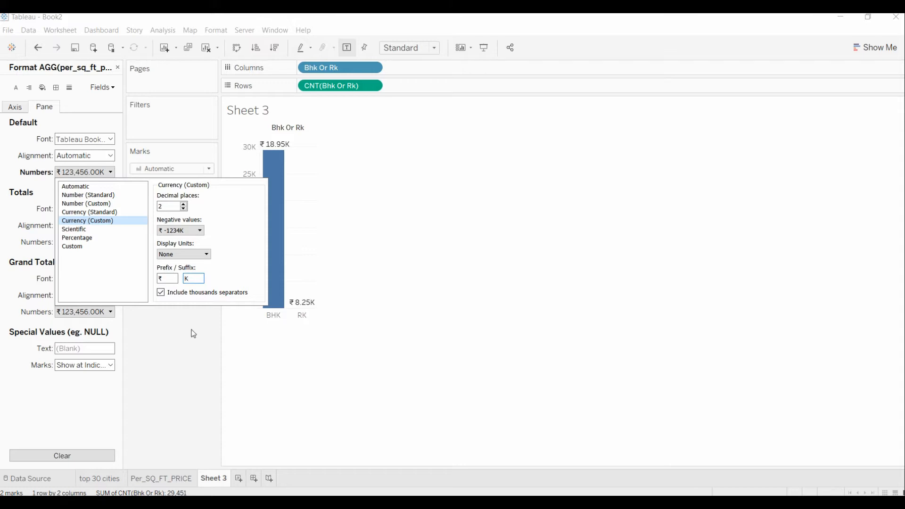
left_click(166, 341)
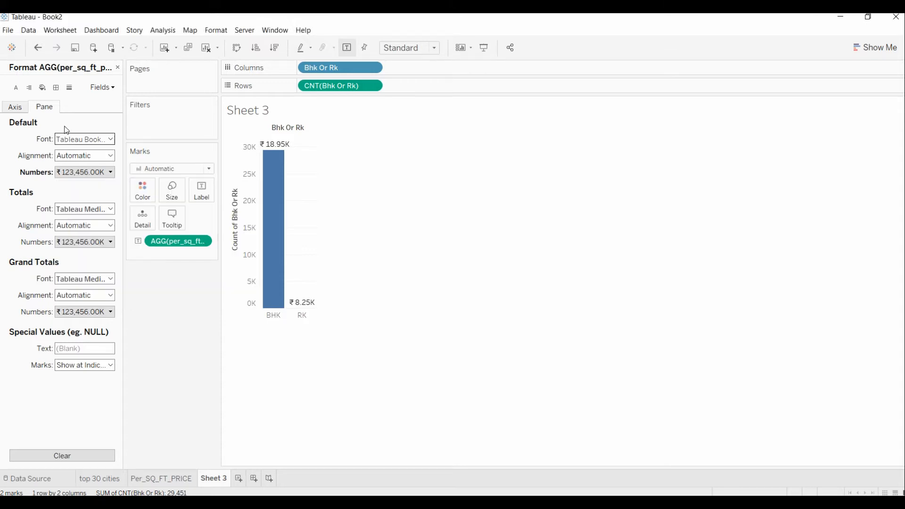
Step: Make the font of the per_sq_ft_price bar labels bold
left_click(76, 140)
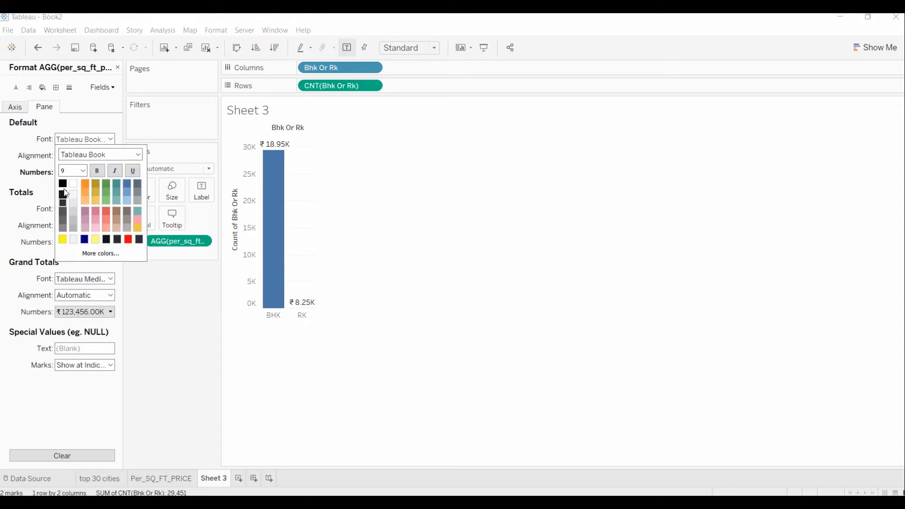
left_click(97, 170)
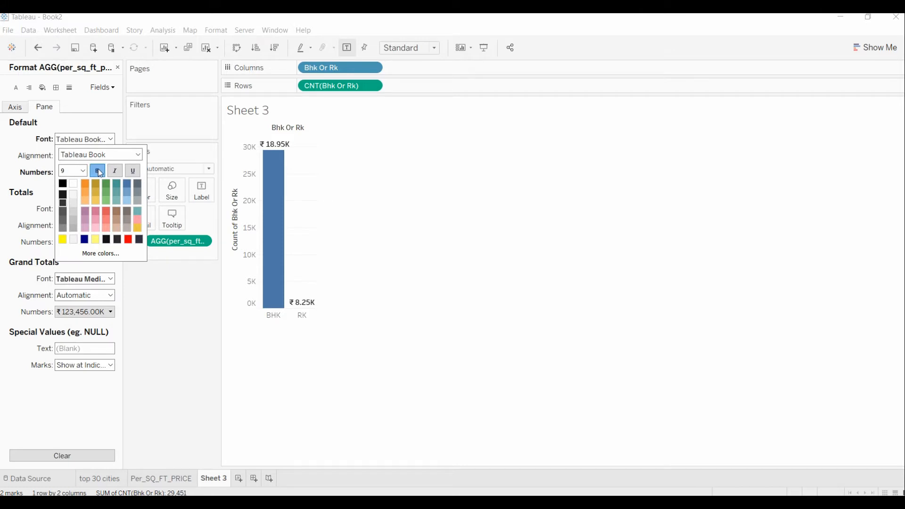
left_click(398, 292)
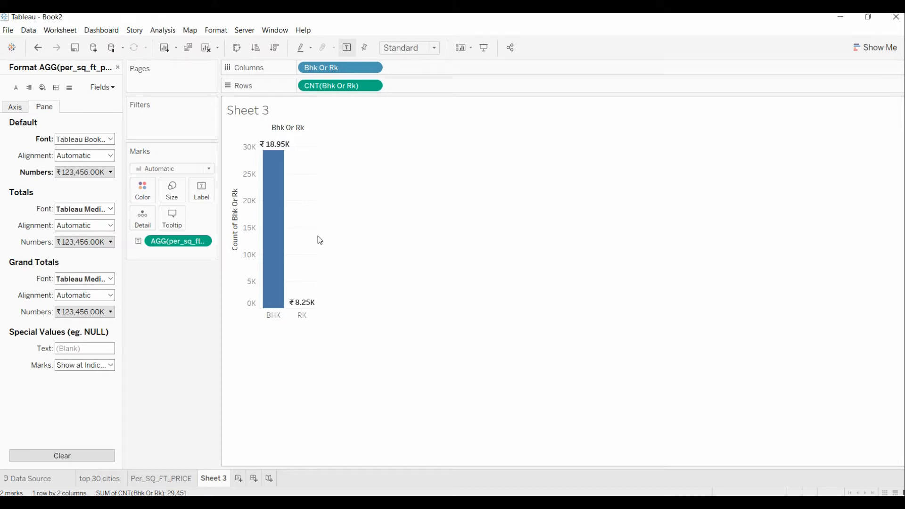
Step: Resize the chart to have wider columns and a shorter height, and hide the field labels for columns
left_click_drag(319, 240, 386, 244)
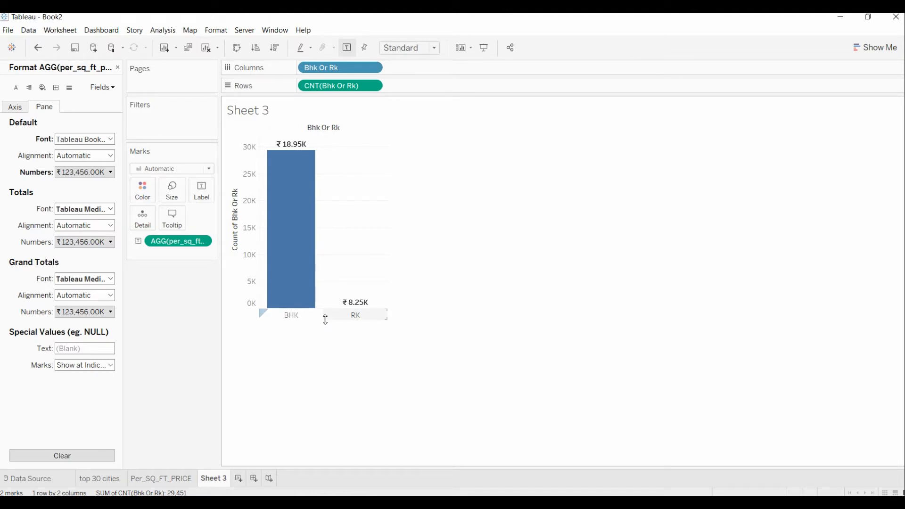
left_click_drag(325, 319, 327, 270)
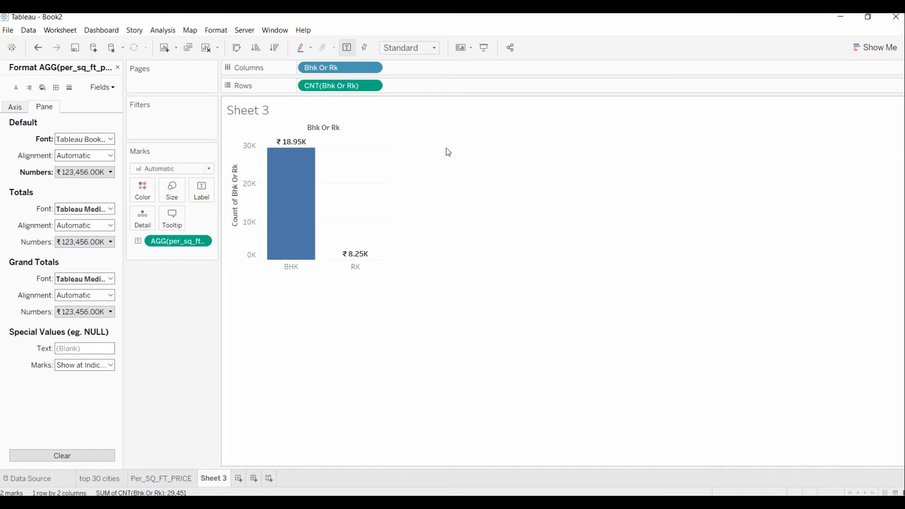
right_click(326, 128)
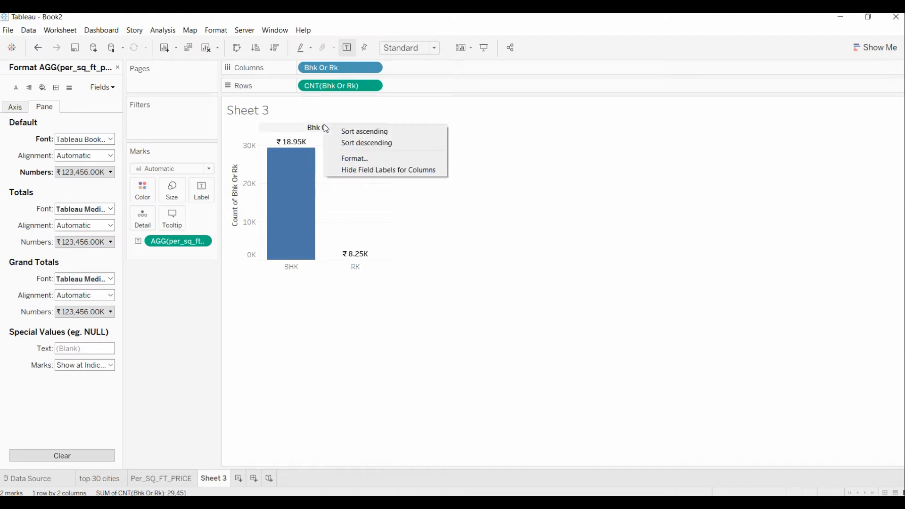
left_click(368, 170)
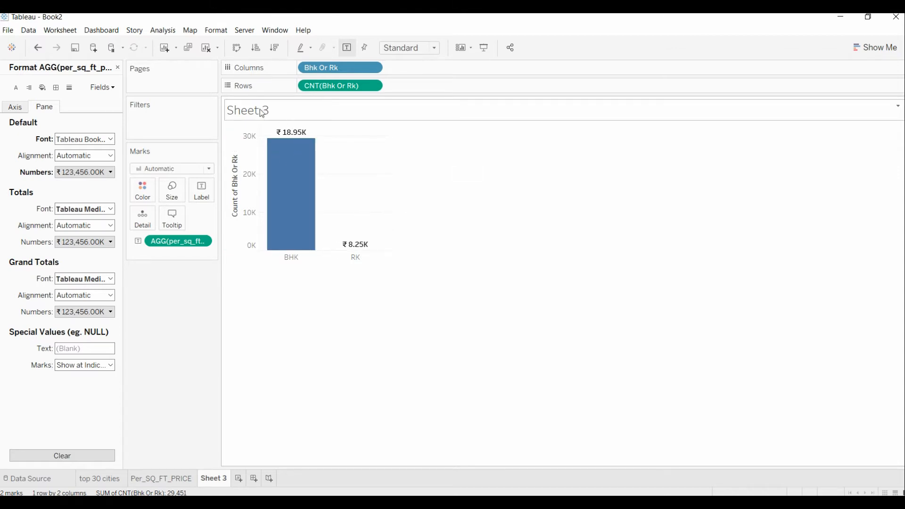
left_click(150, 196)
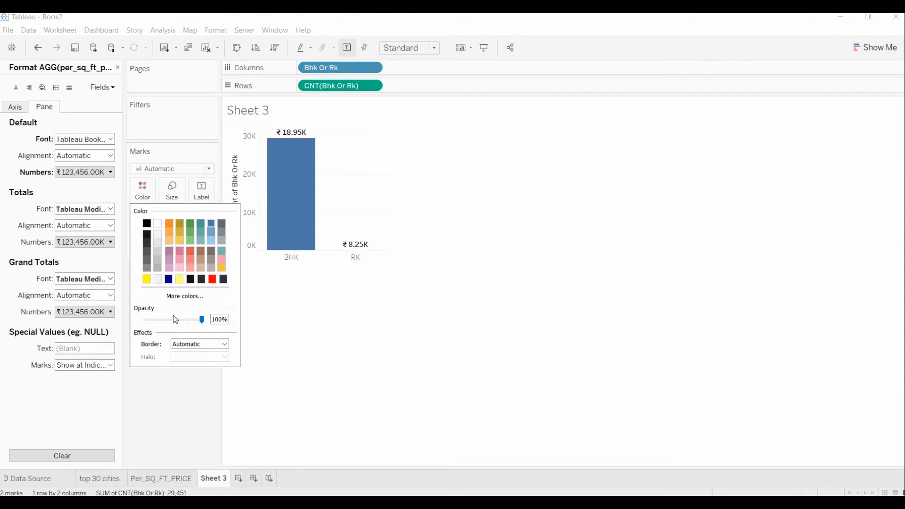
left_click(406, 399)
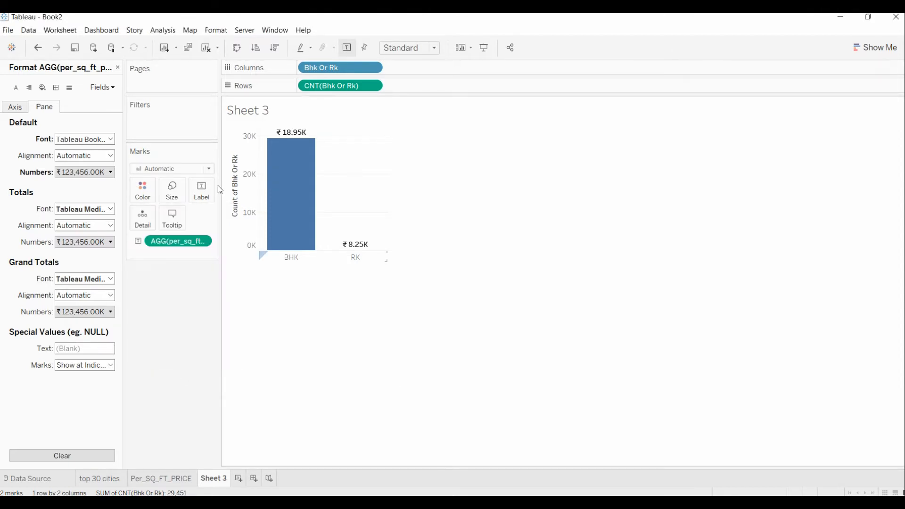
Step: Add City as a filter on the sheet with the Use all option
left_click(118, 67)
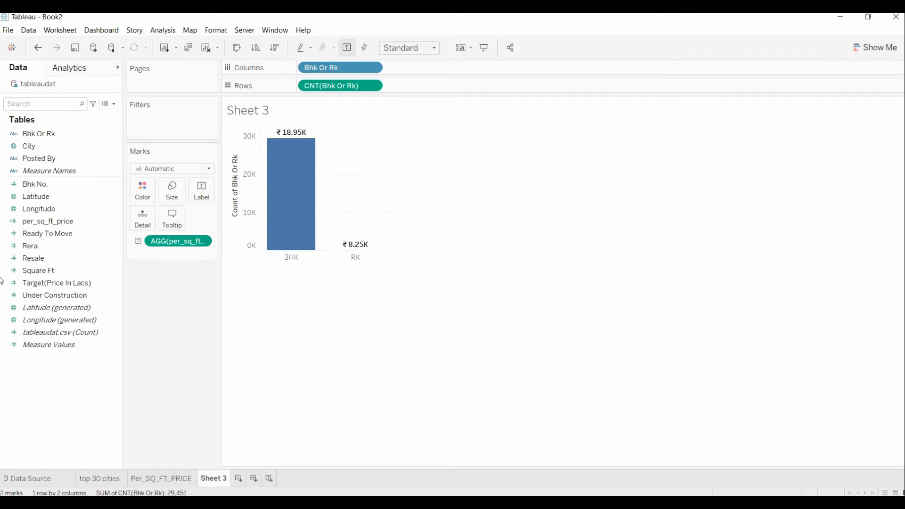
left_click_drag(41, 148, 151, 118)
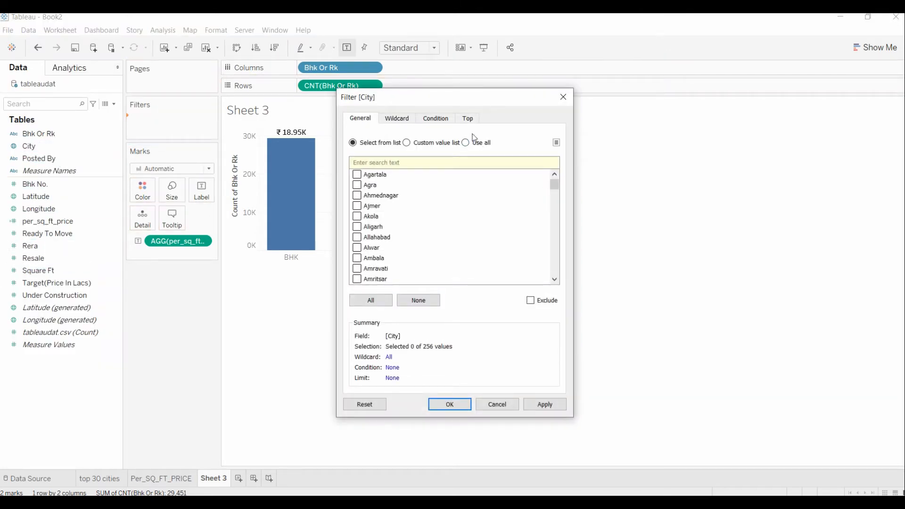
left_click(467, 121)
left_click(376, 122)
left_click(481, 140)
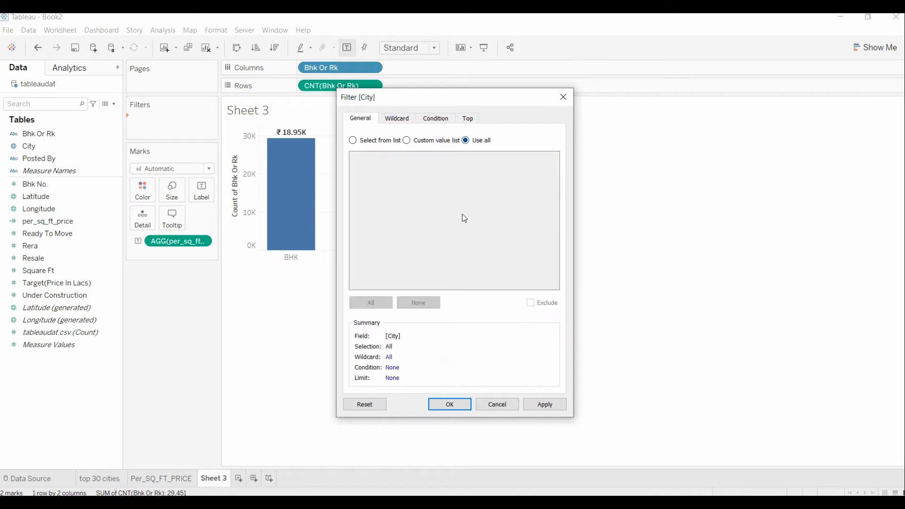
left_click(450, 404)
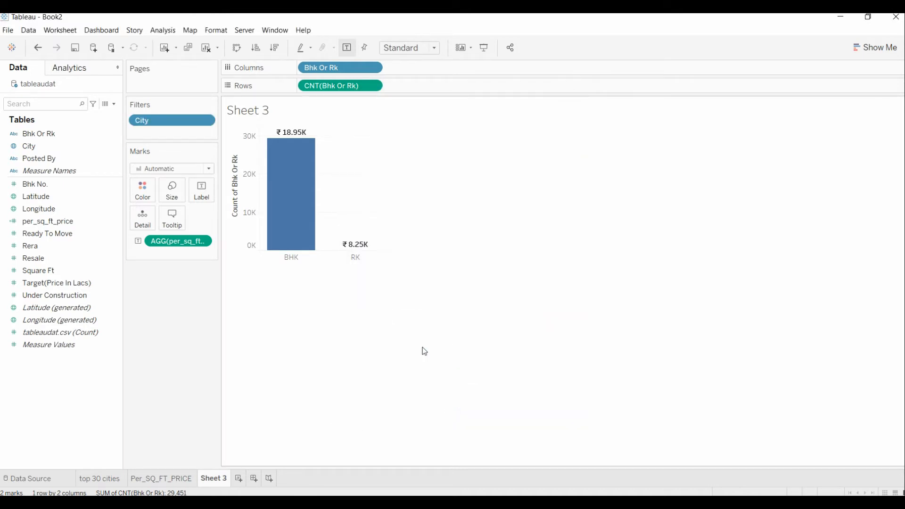
Step: Show the City filter as a Single Value (dropdown) control and place its card below the Marks card
left_click(206, 121)
left_click(180, 150)
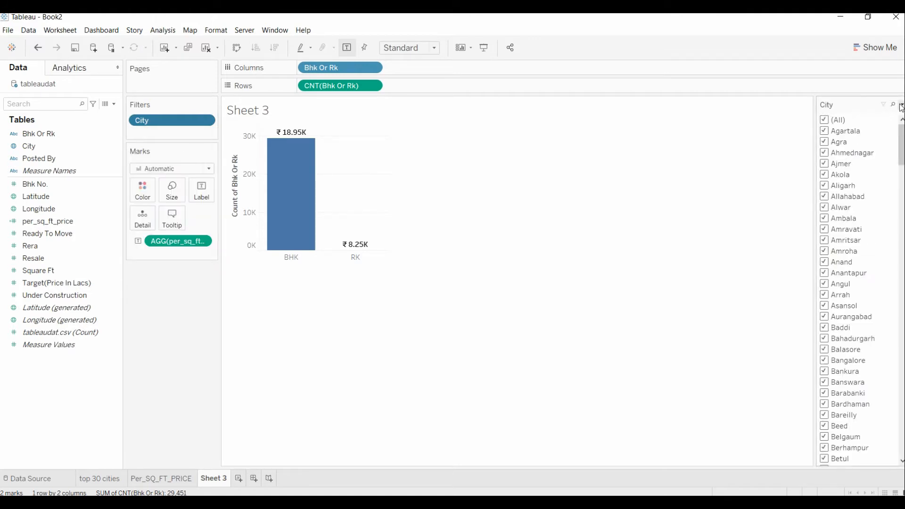
left_click(902, 104)
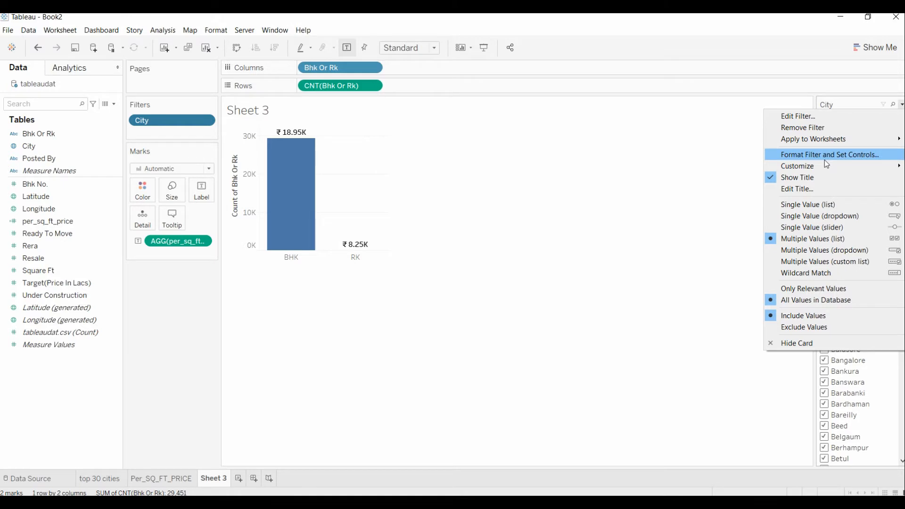
left_click(831, 220)
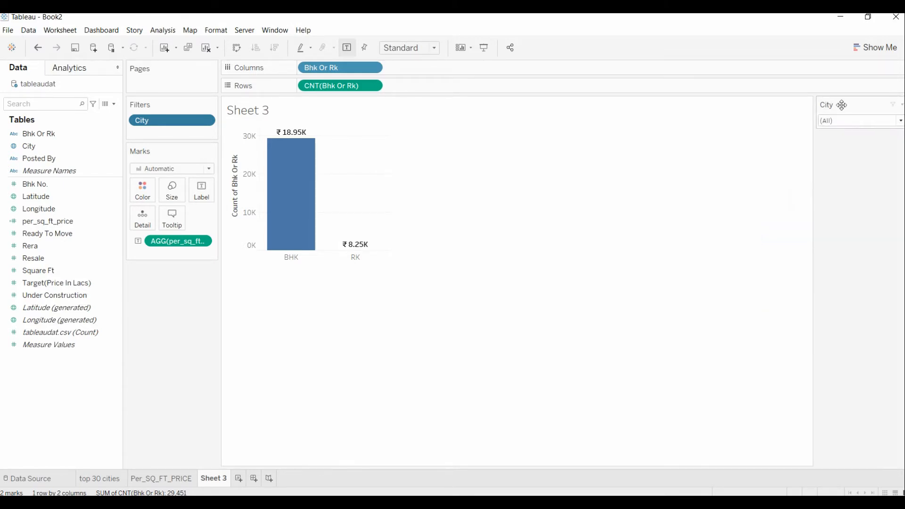
left_click_drag(866, 100, 164, 281)
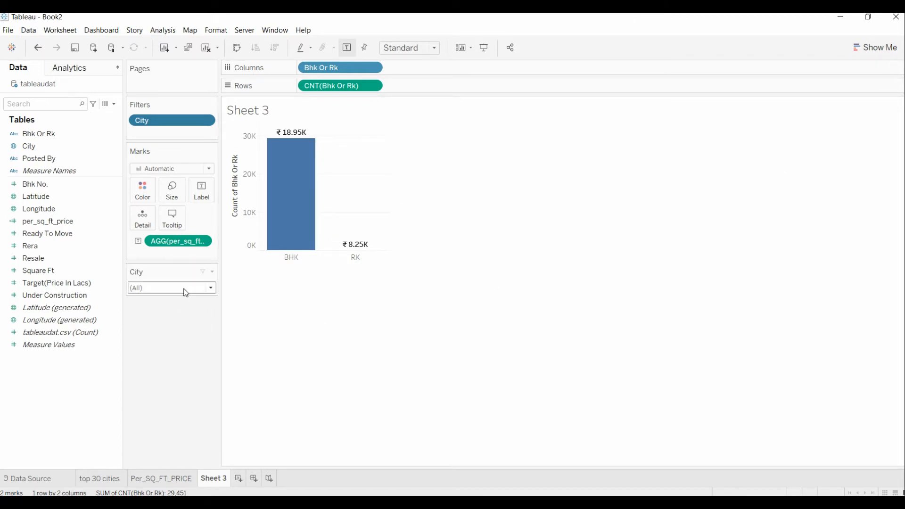
Step: Filter the chart to the city Dehradun
left_click(209, 289)
scroll(174, 121, "down", 10)
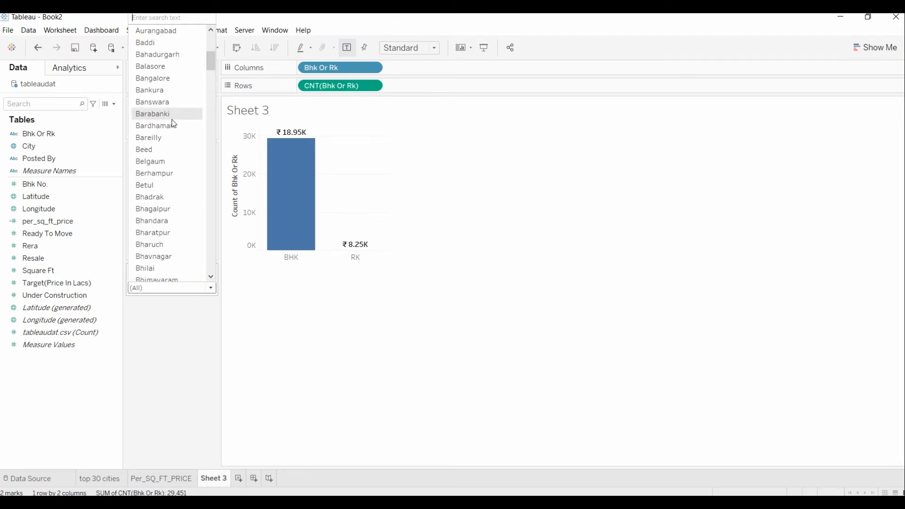
scroll(176, 136, "down", 3)
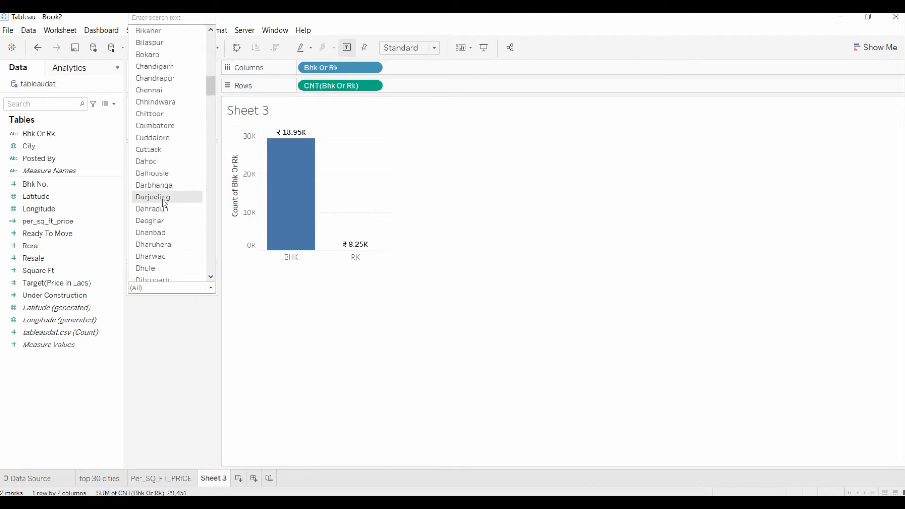
left_click(163, 209)
mouse_move(295, 140)
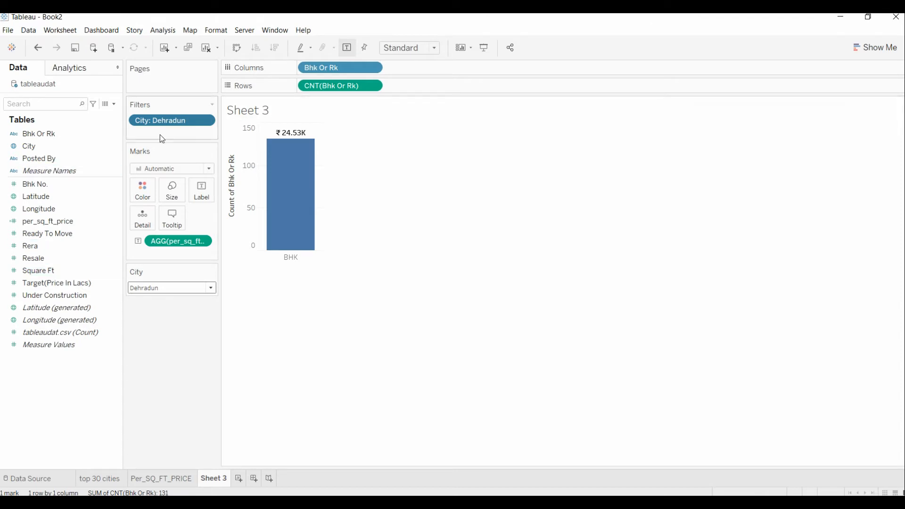
Step: Replace the sheet name placeholder in the title with "BHK/RK listing counts VS Per_sq_ft_Price"
double_click(246, 114)
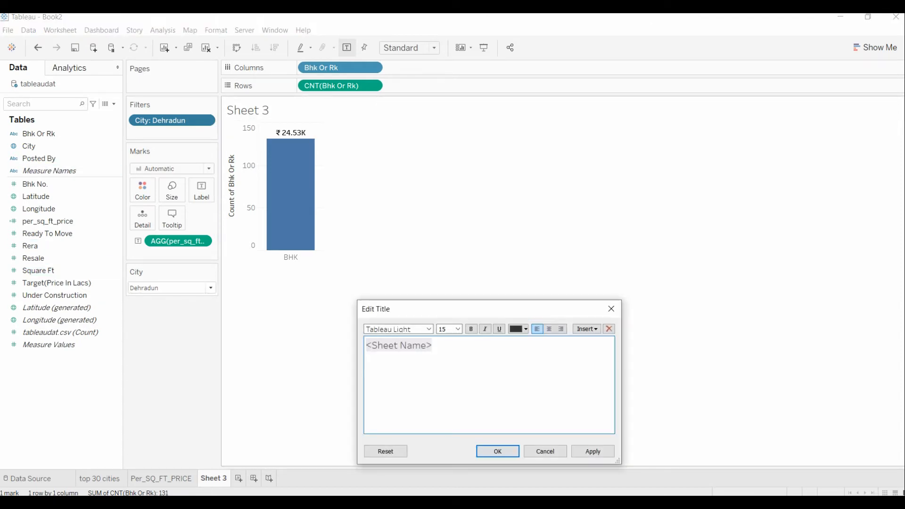
key("BackSpace")
key("BackSpace")
key("BackSpace")
key("BackSpace")
key("BackSpace")
key("BackSpace")
key("BackSpace")
key("BackSpace")
key("BackSpace")
key("BackSpace")
key("BackSpace")
key("BackSpace")
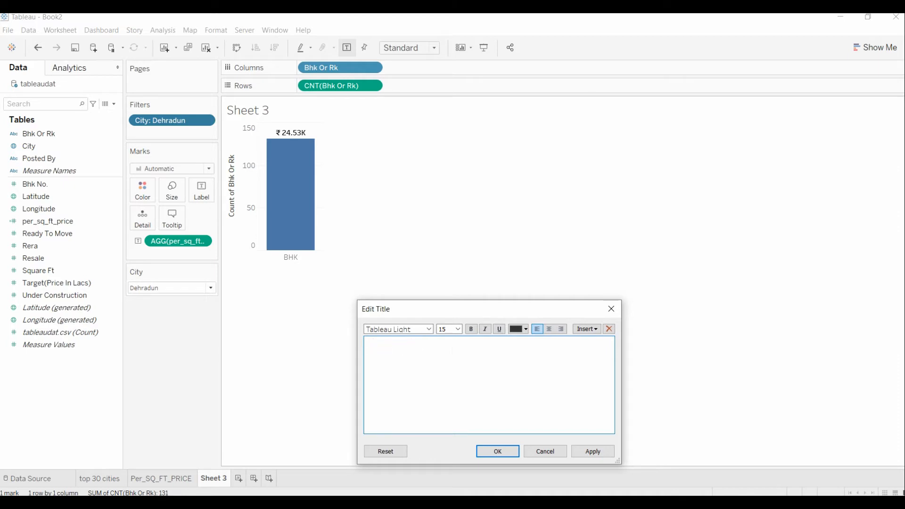
type("BHK/RK listing count")
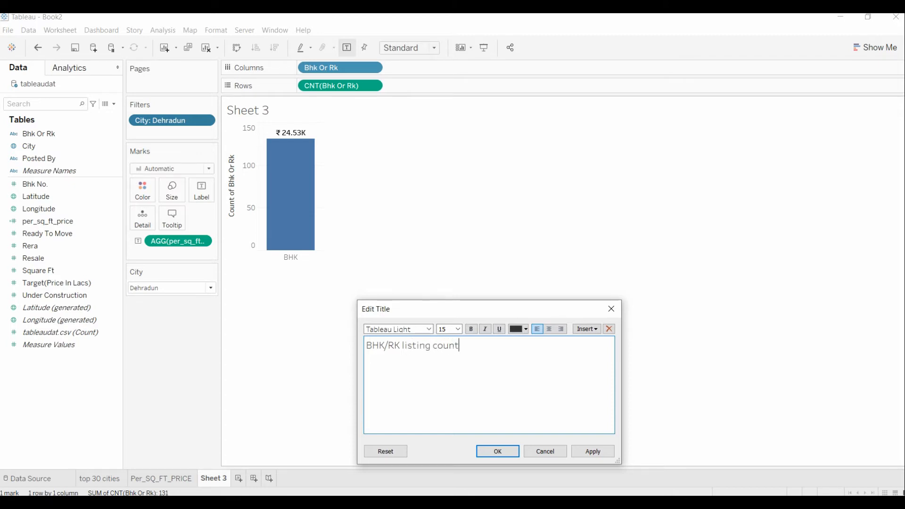
type("s VS Per_sq")
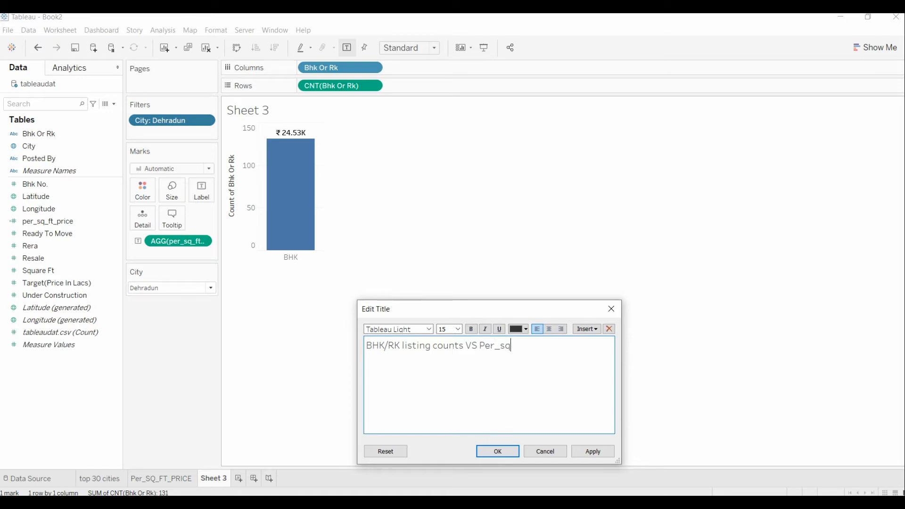
type("_ft_Price")
Step: Format the whole sheet title as bold, size 18 and blue, and apply it to the sheet
key("shift+Left")
key("shift+Left")
key("shift+Left")
key("shift+Left")
key("shift+Left")
key("shift+Left")
key("shift+Left")
key("shift+Left")
key("shift+Left")
key("shift+Left")
key("shift+Left")
key("shift+Left")
key("shift+Left")
key("shift+Left")
key("shift+Left")
key("shift+Left")
key("shift+Left")
key("shift+Left")
key("shift+Left")
key("shift+Left")
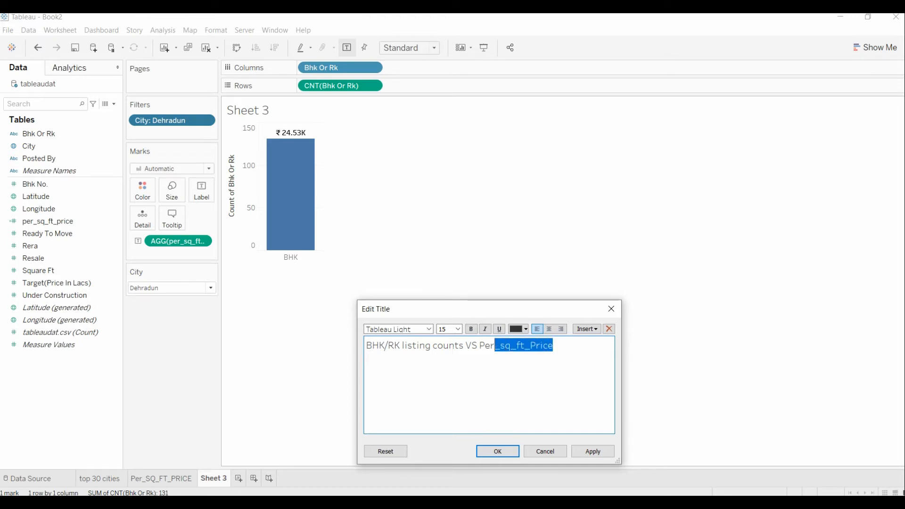
left_click(471, 329)
left_click(459, 329)
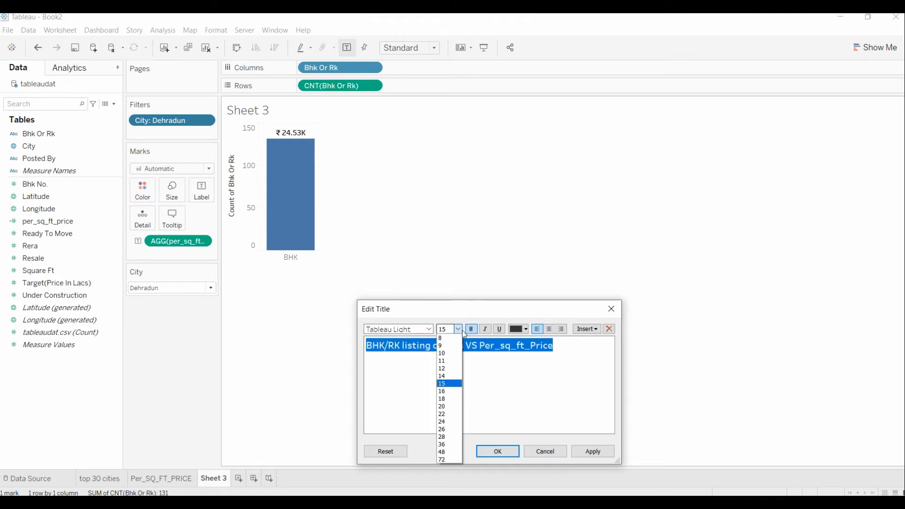
left_click(443, 399)
left_click(524, 331)
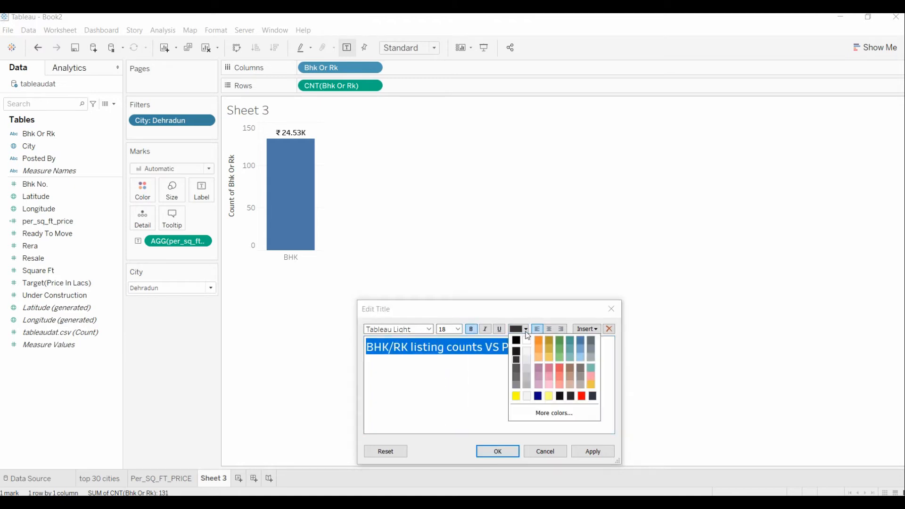
left_click(581, 343)
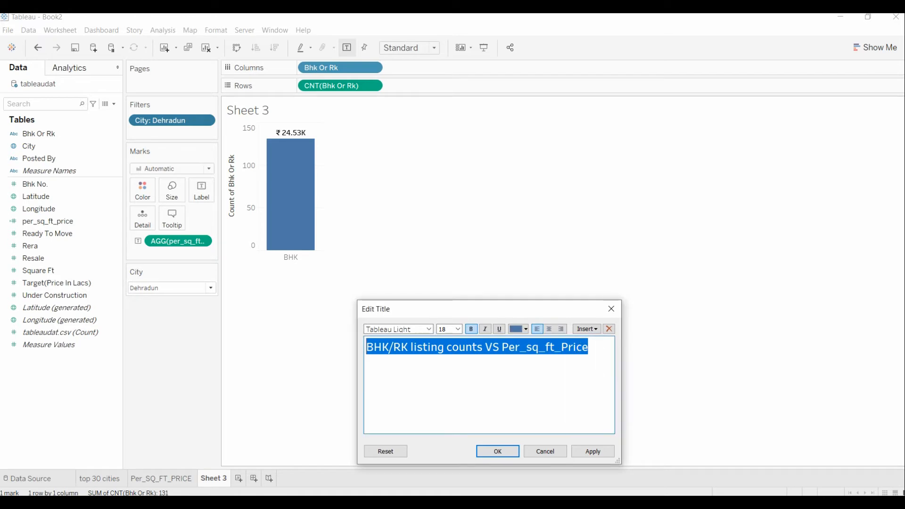
left_click(590, 352)
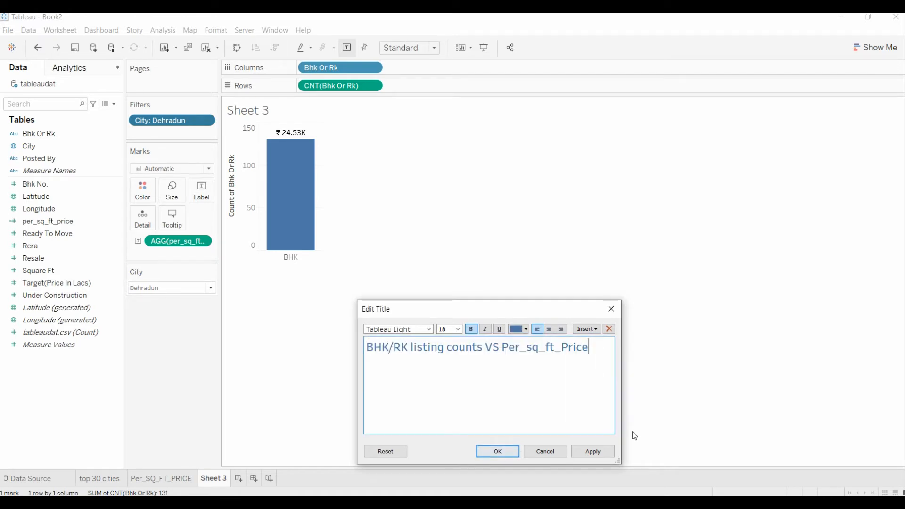
left_click(597, 452)
left_click(497, 450)
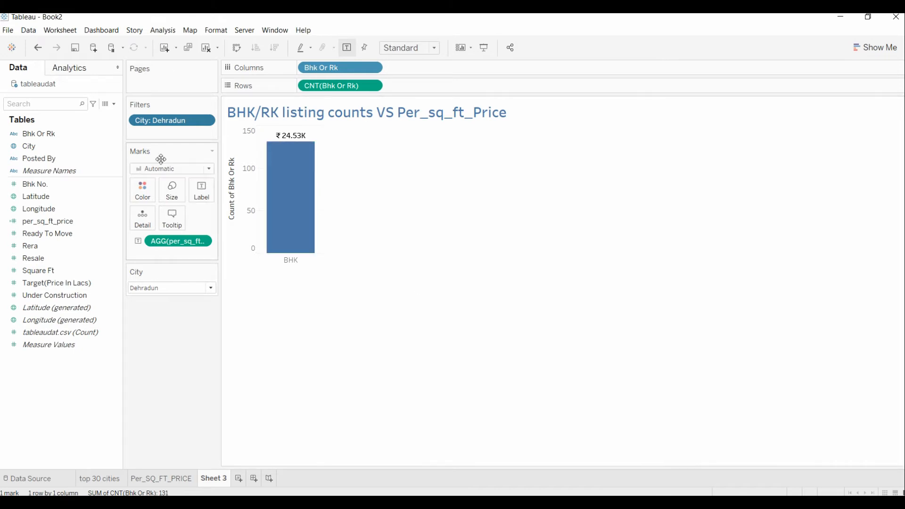
Step: Set the default worksheet shading to dark grey for the whole sheet
right_click(203, 244)
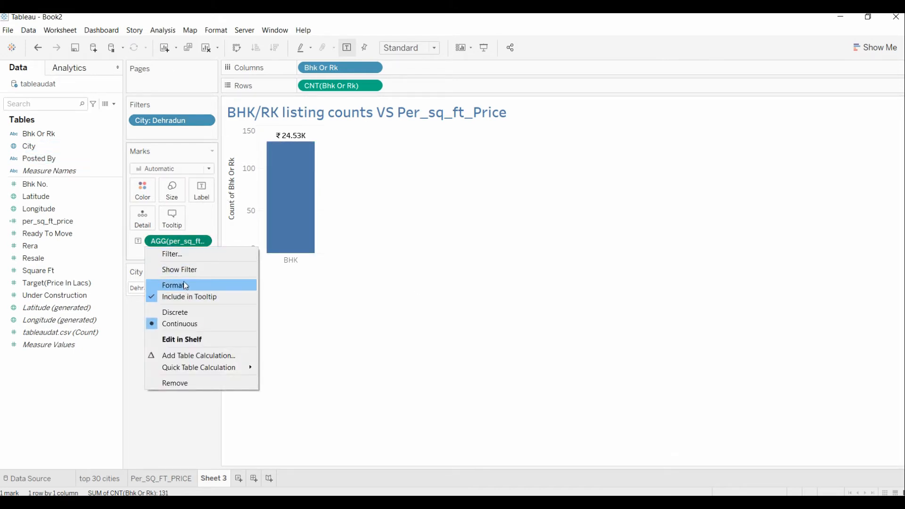
left_click(185, 286)
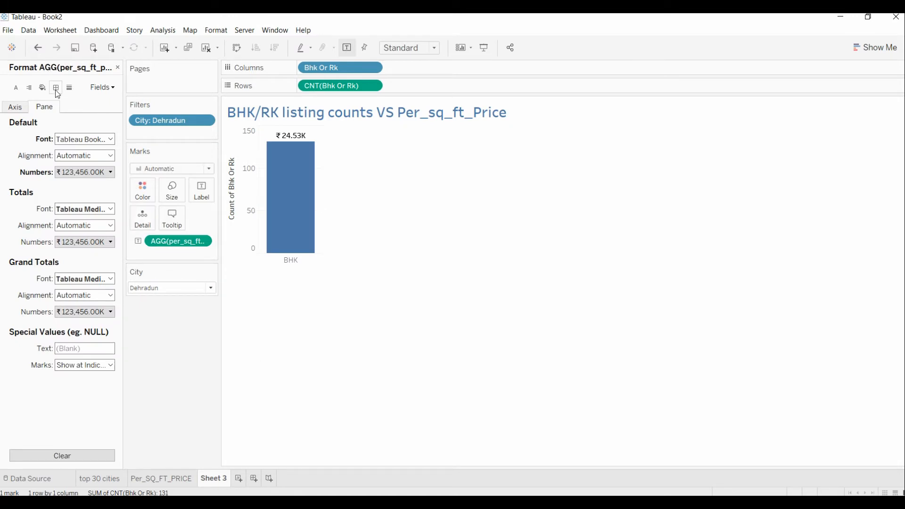
left_click(42, 88)
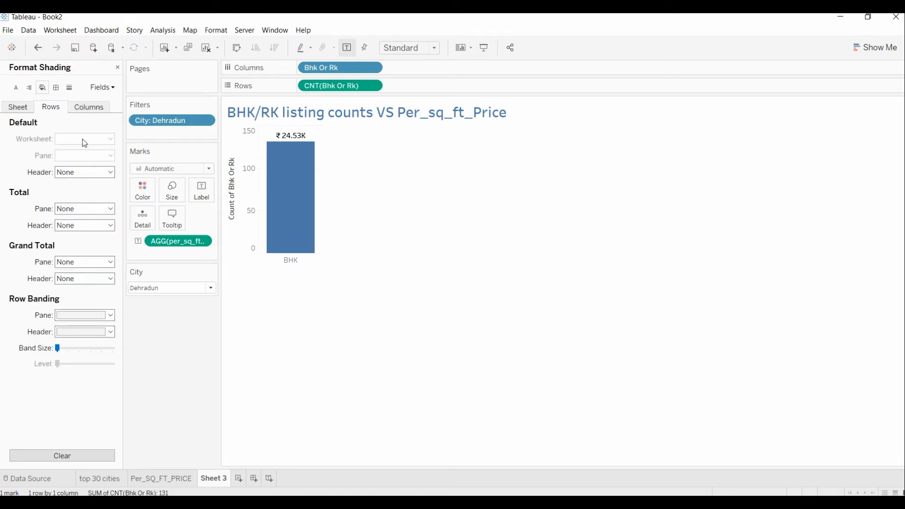
left_click(18, 107)
left_click(100, 139)
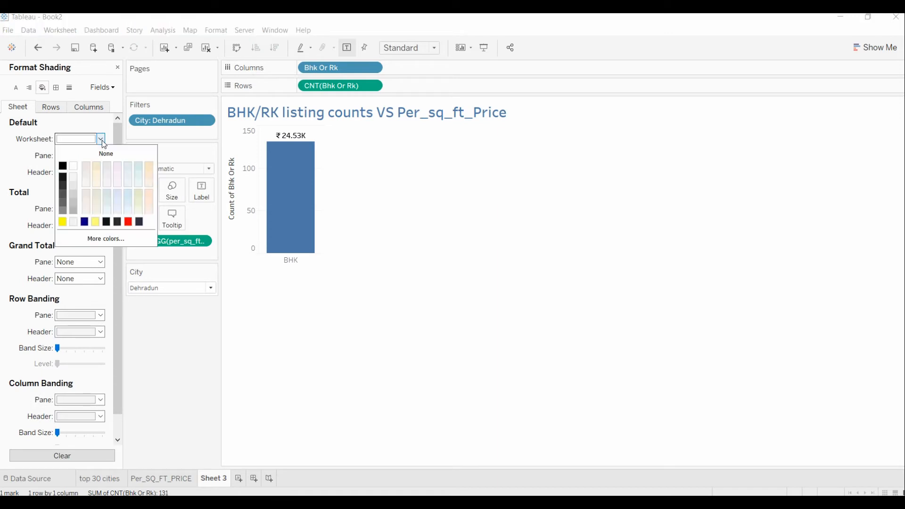
left_click(65, 188)
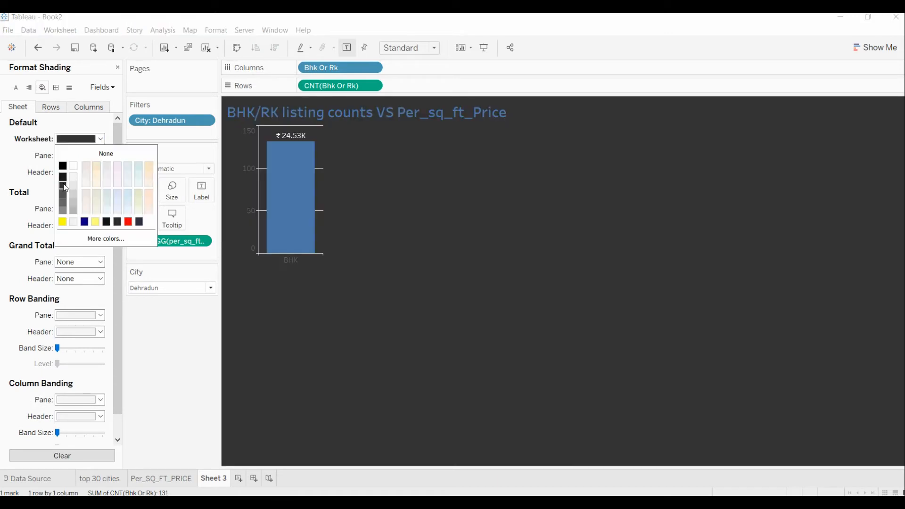
left_click(164, 339)
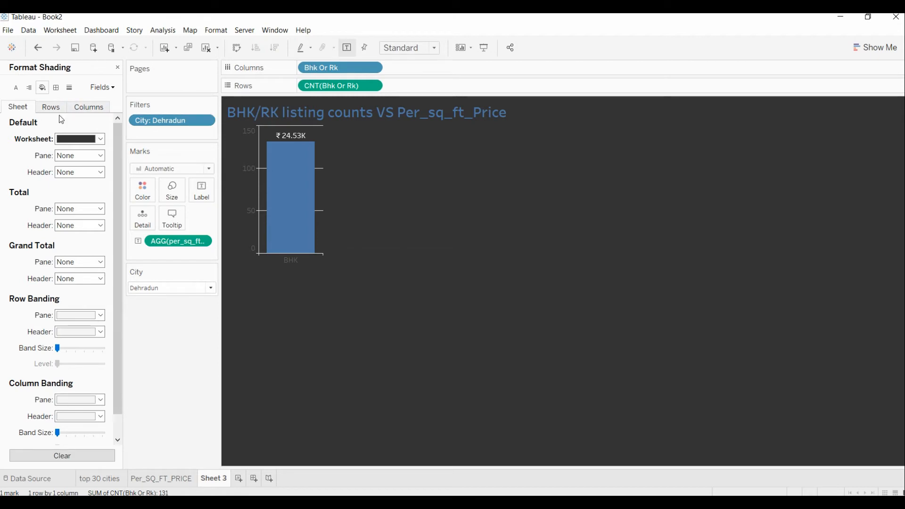
Step: Make the font of the Count of Bhk Or Rk axis bold and white
left_click(17, 89)
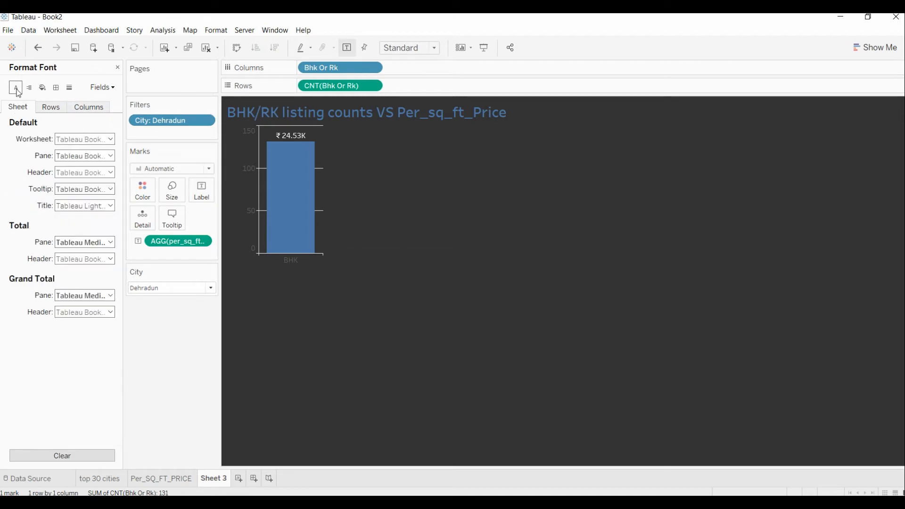
right_click(251, 133)
left_click(264, 177)
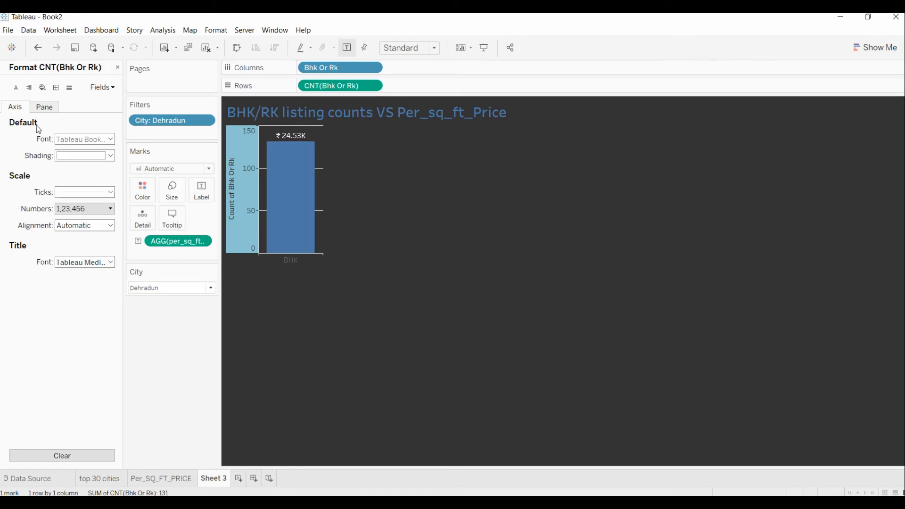
left_click(111, 140)
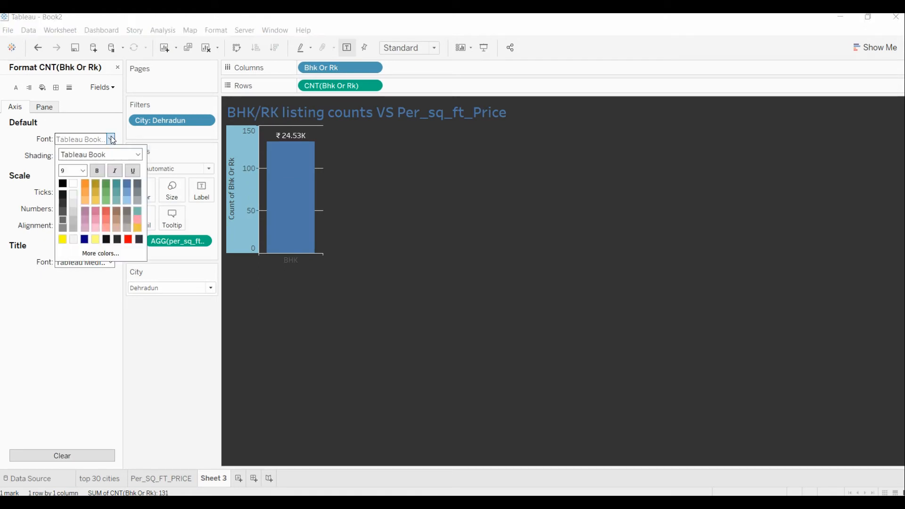
left_click(96, 172)
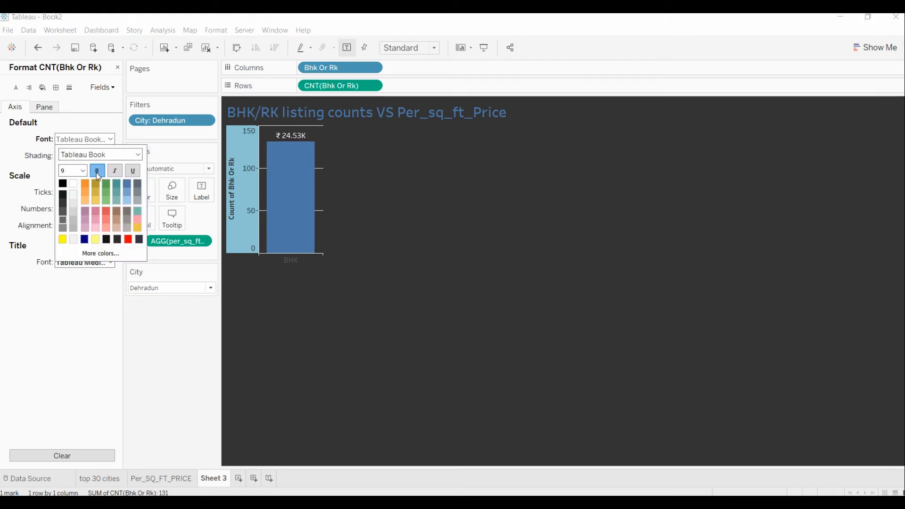
left_click(73, 183)
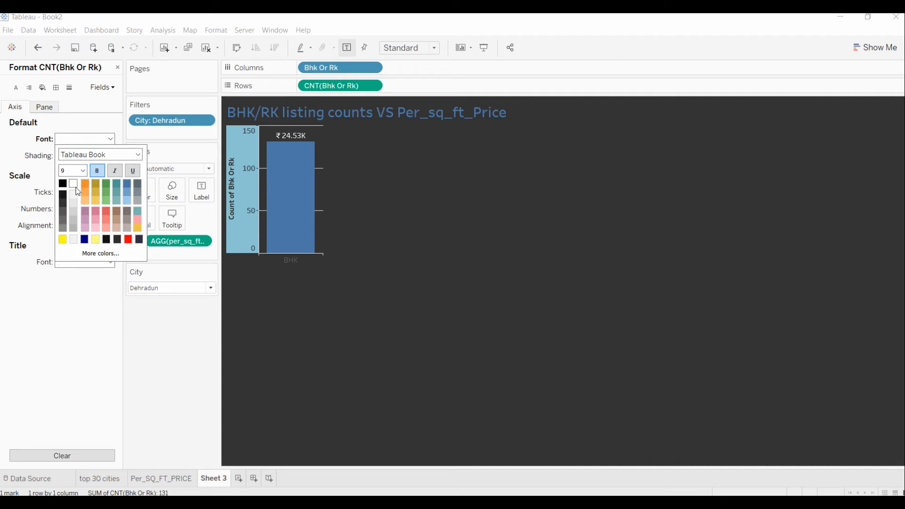
left_click(147, 333)
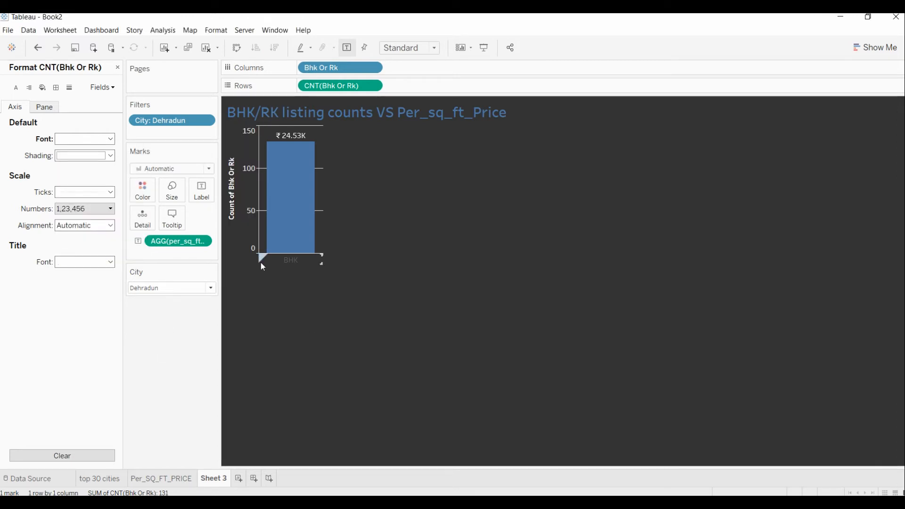
Step: Set the font colour of the Bhk Or Rk column header to white
right_click(293, 260)
left_click(327, 301)
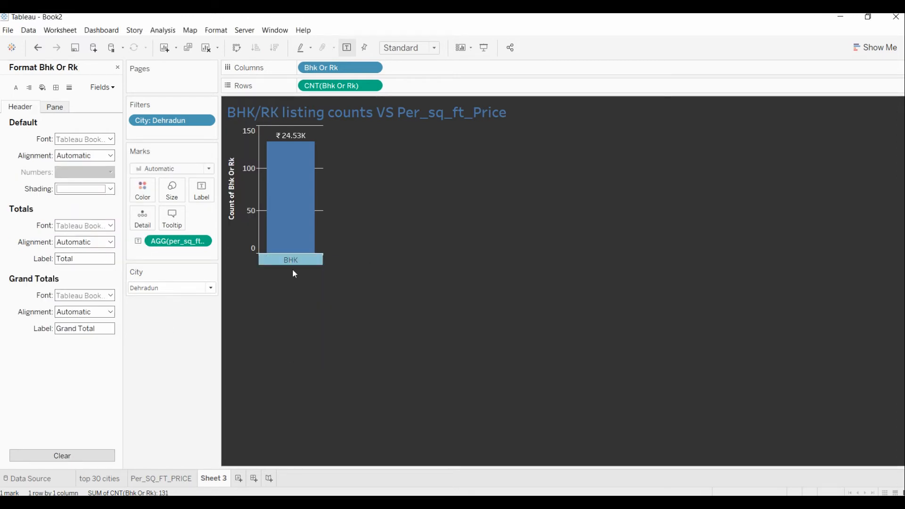
left_click(110, 140)
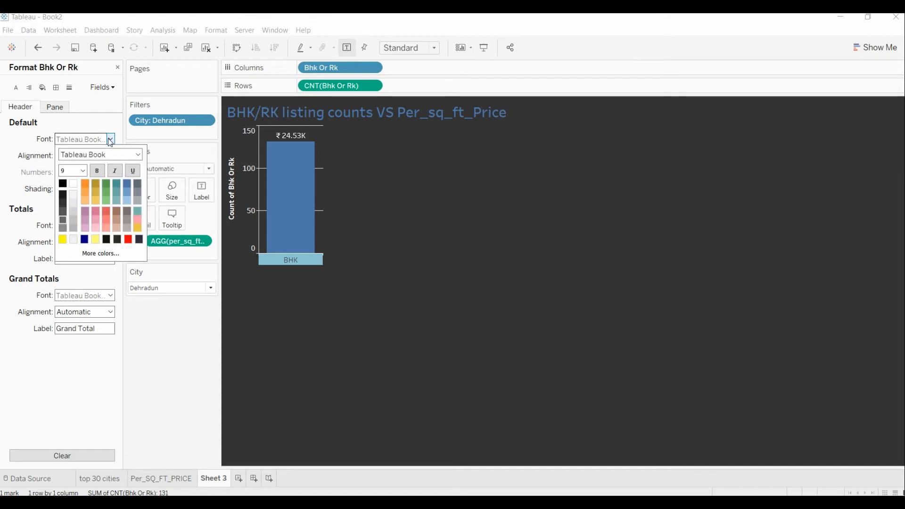
left_click(73, 184)
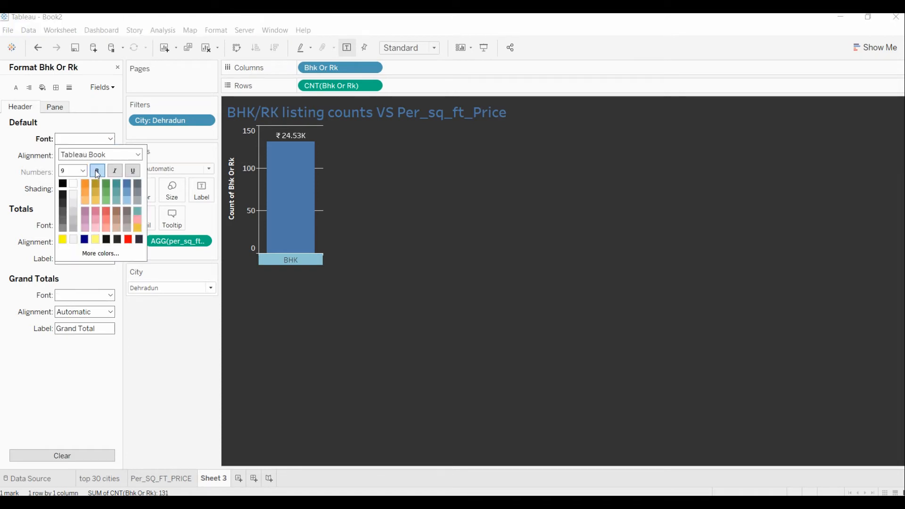
left_click(375, 300)
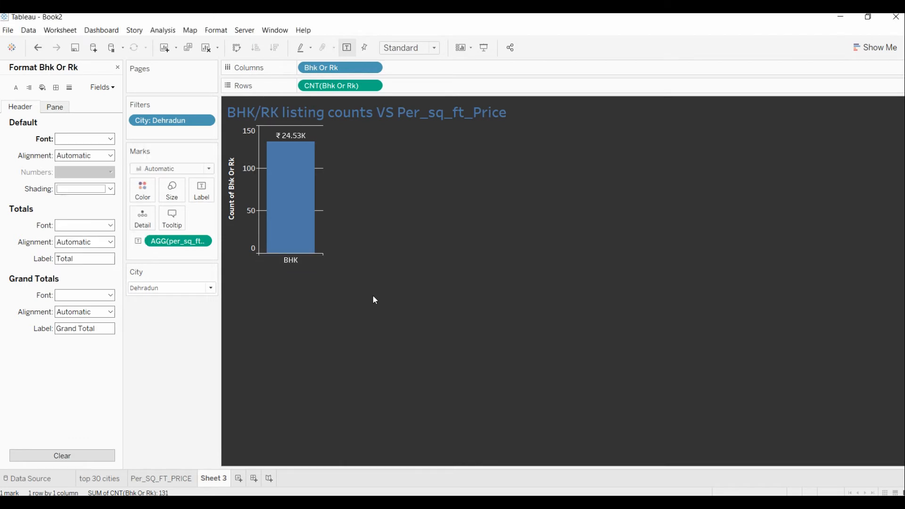
Step: Change the row grid lines to a dotted style with strongly reduced opacity
left_click(56, 88)
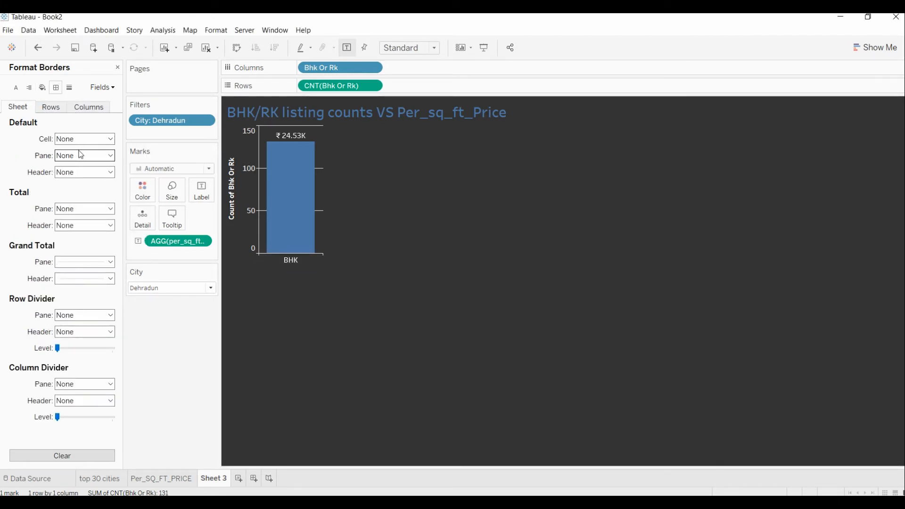
left_click(70, 88)
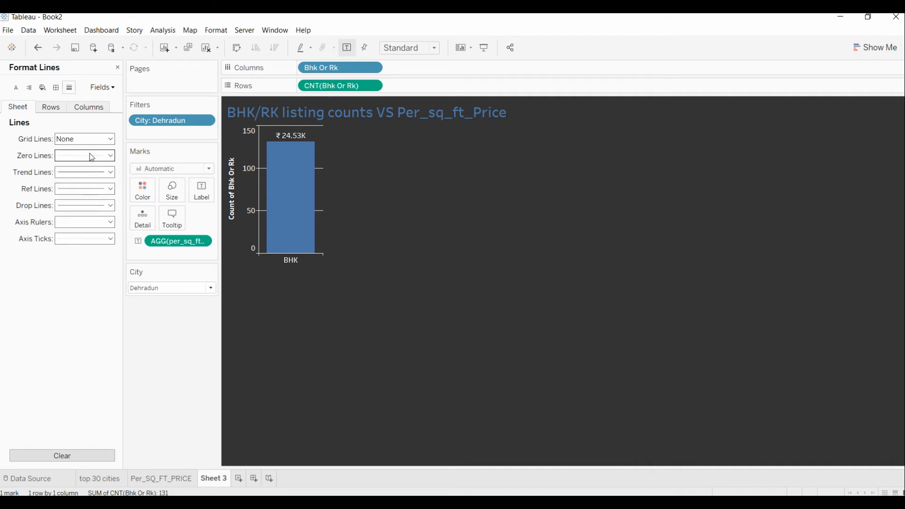
left_click(53, 107)
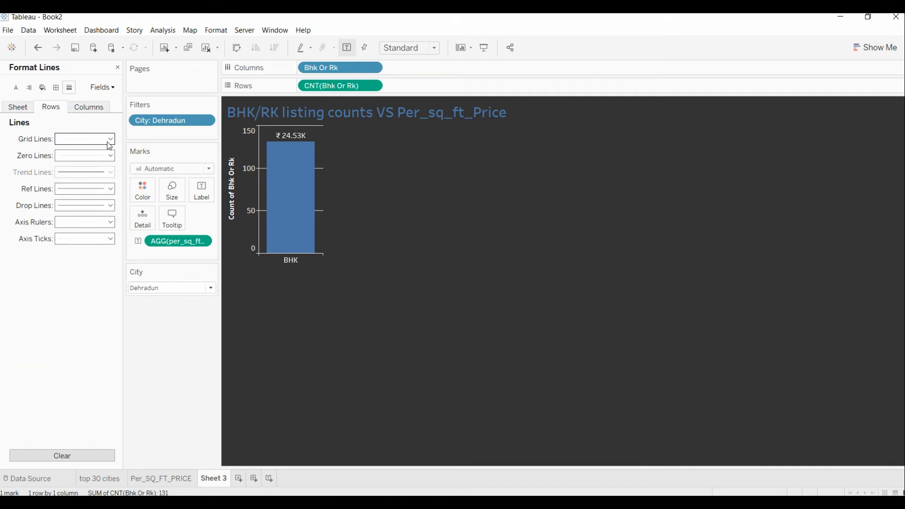
left_click(90, 107)
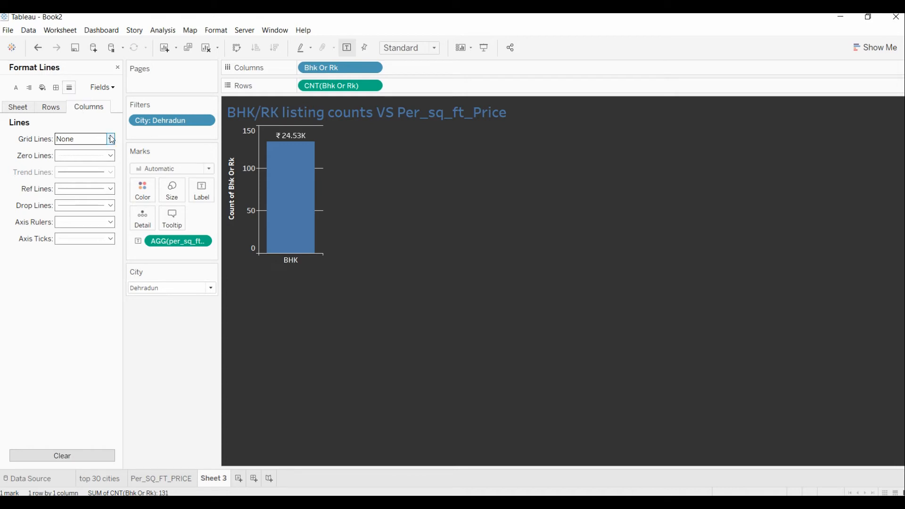
left_click(58, 110)
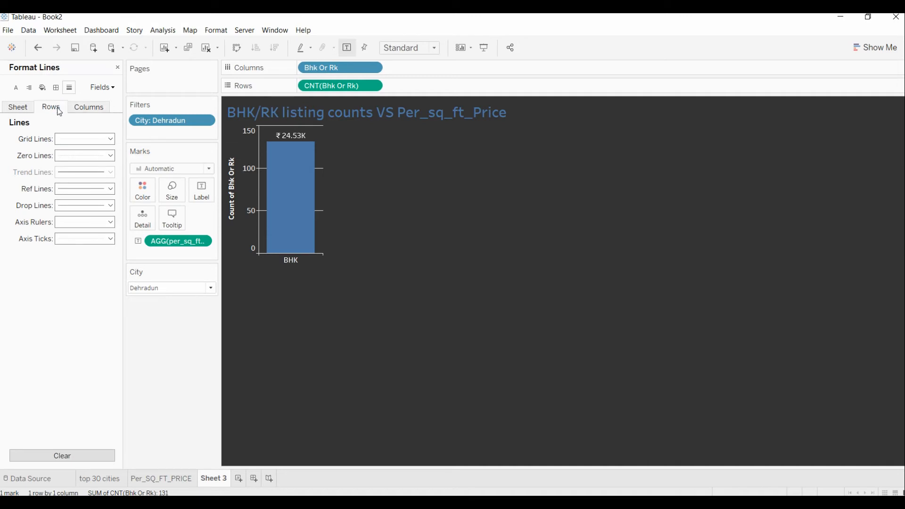
left_click(109, 139)
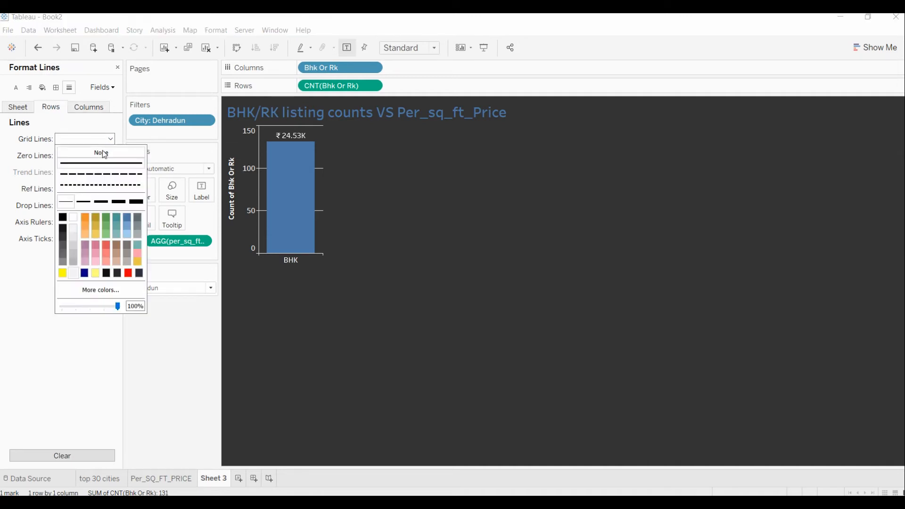
left_click(104, 153)
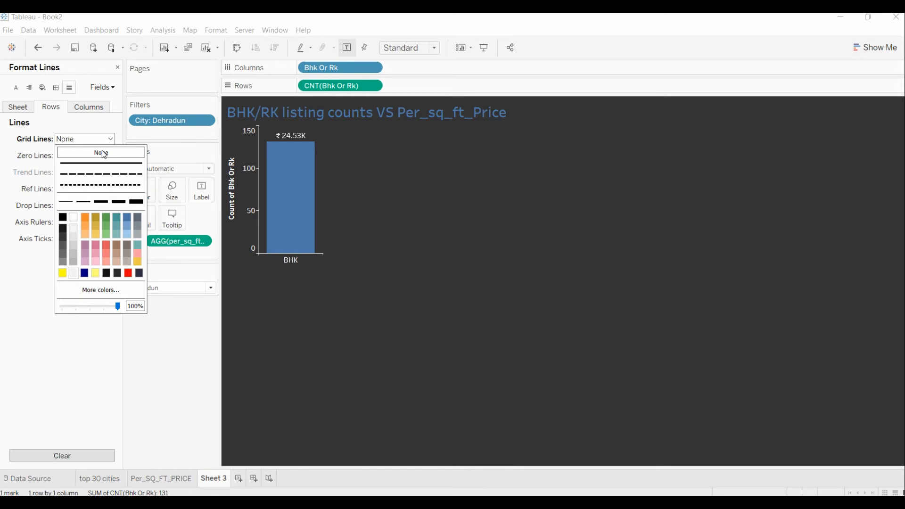
left_click(110, 189)
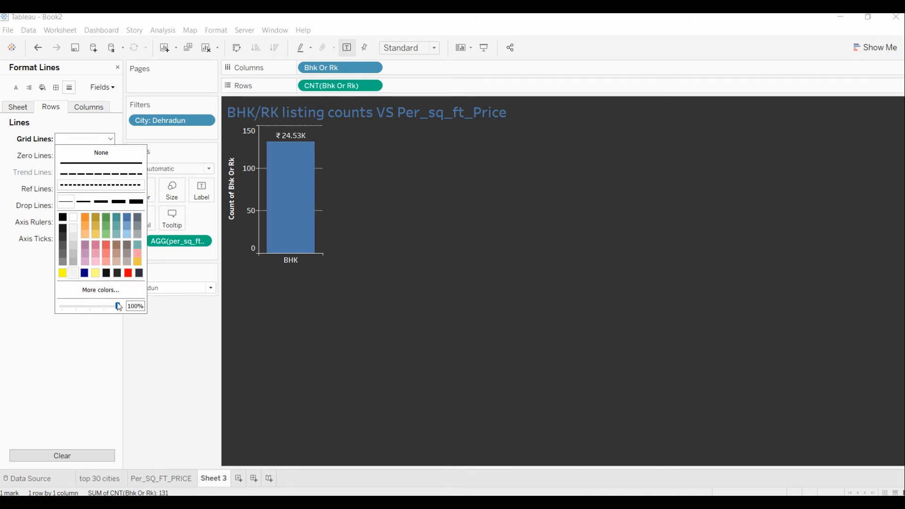
left_click_drag(118, 306, 73, 307)
left_click(87, 377)
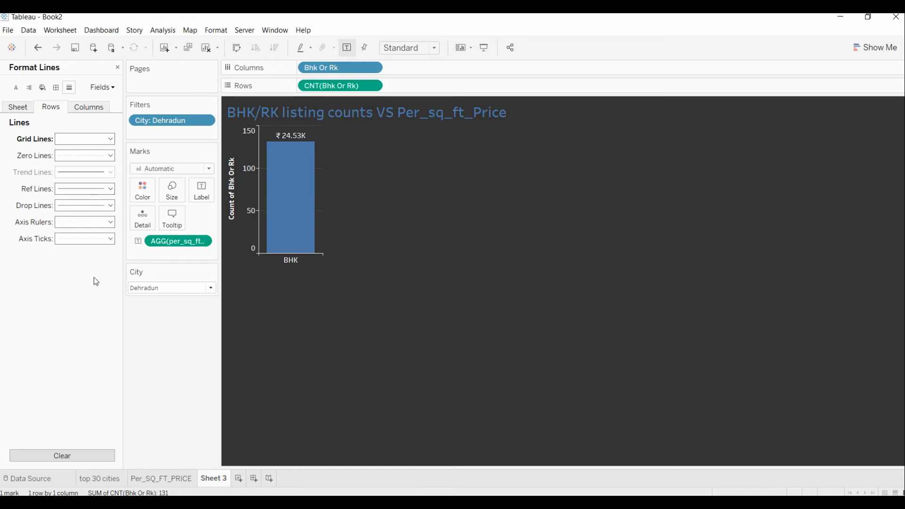
Step: Change the bar colour of the BHK/RK chart to green
left_click(143, 194)
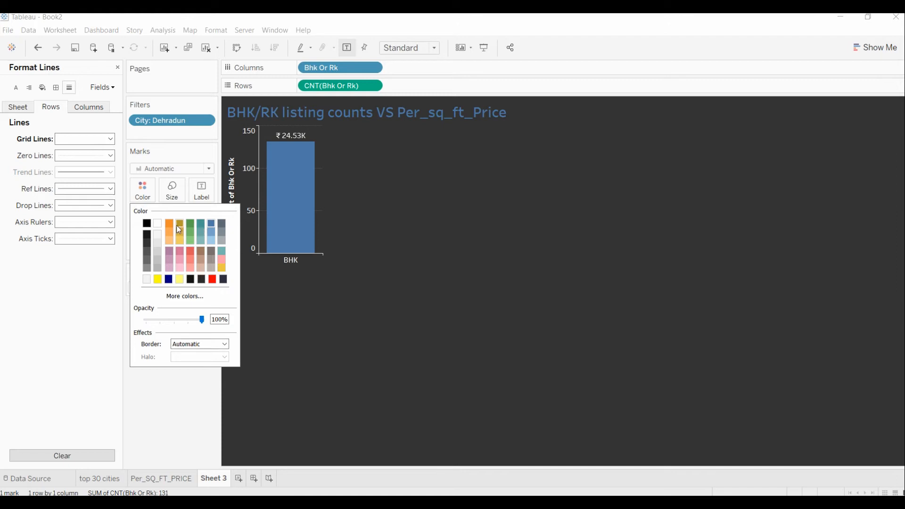
left_click(184, 304)
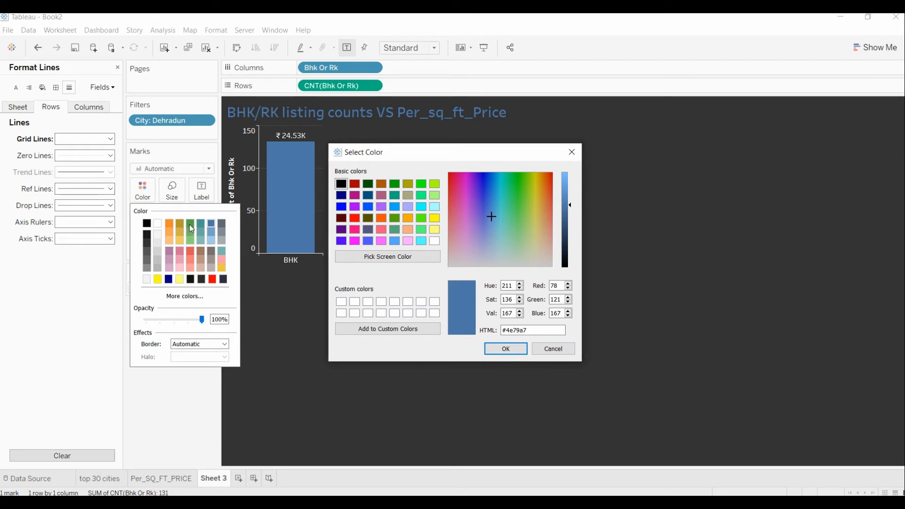
left_click(553, 349)
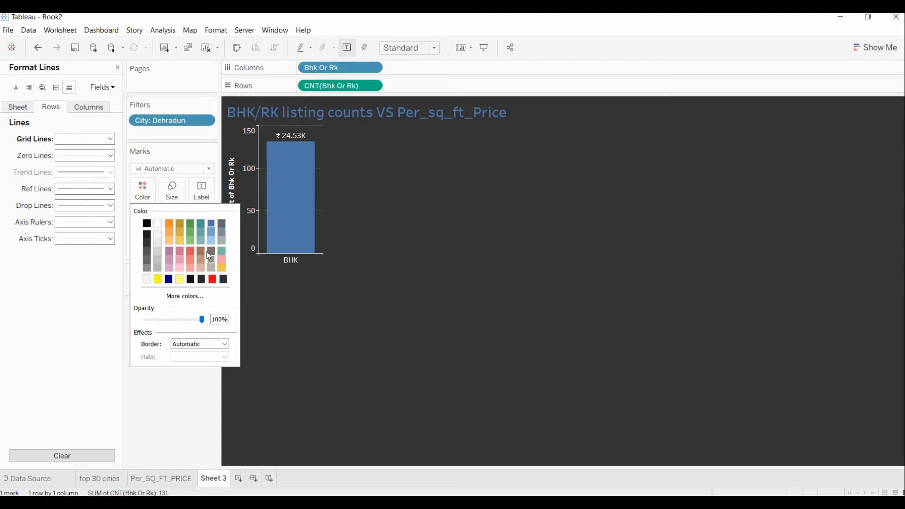
left_click(191, 222)
left_click(468, 279)
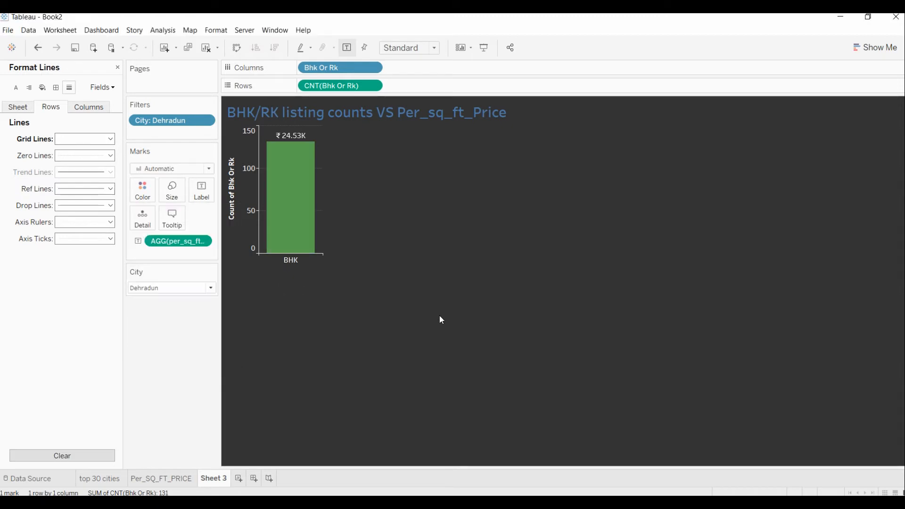
Step: Set the City filter to (All)
left_click(211, 289)
scroll(180, 69, "up", 10)
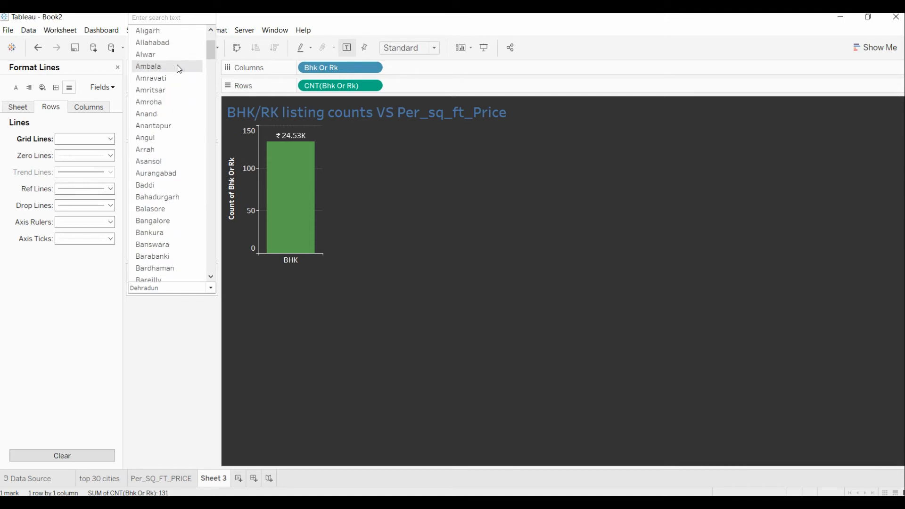
scroll(179, 69, "up", 3)
left_click(167, 31)
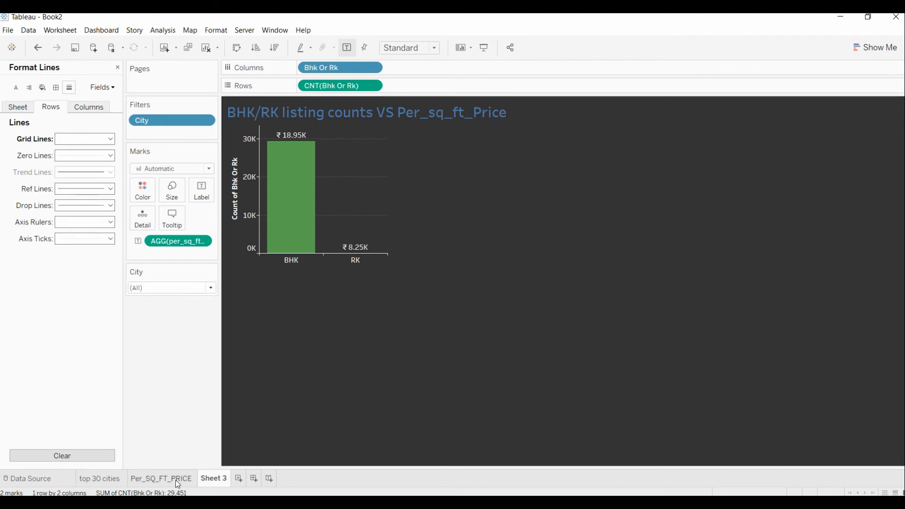
Step: Rename Sheet 3 as "BHK/RKvs price"
double_click(209, 480)
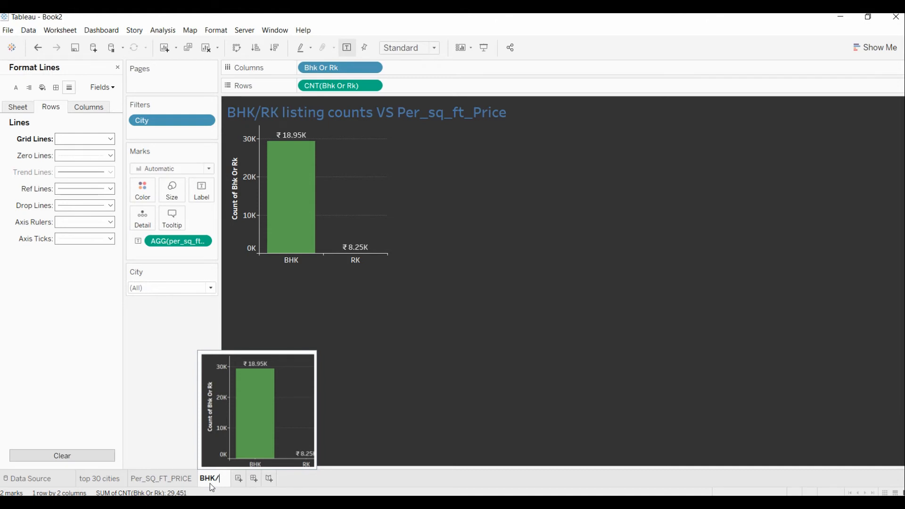
type("BHK/R")
type("K")
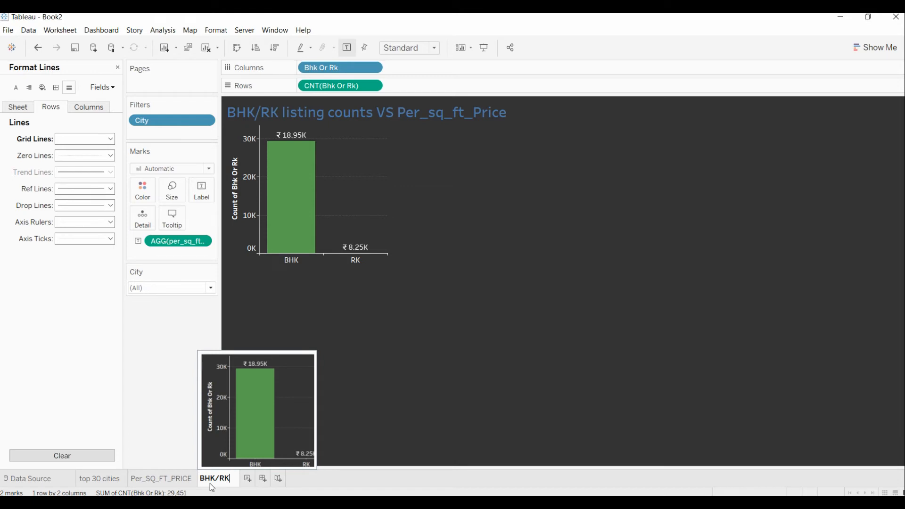
type("vs")
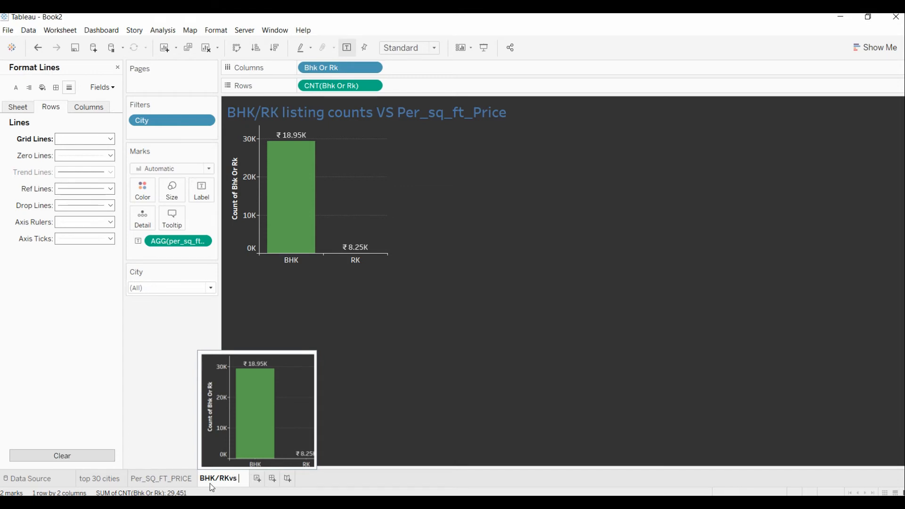
type(" price")
key("Return")
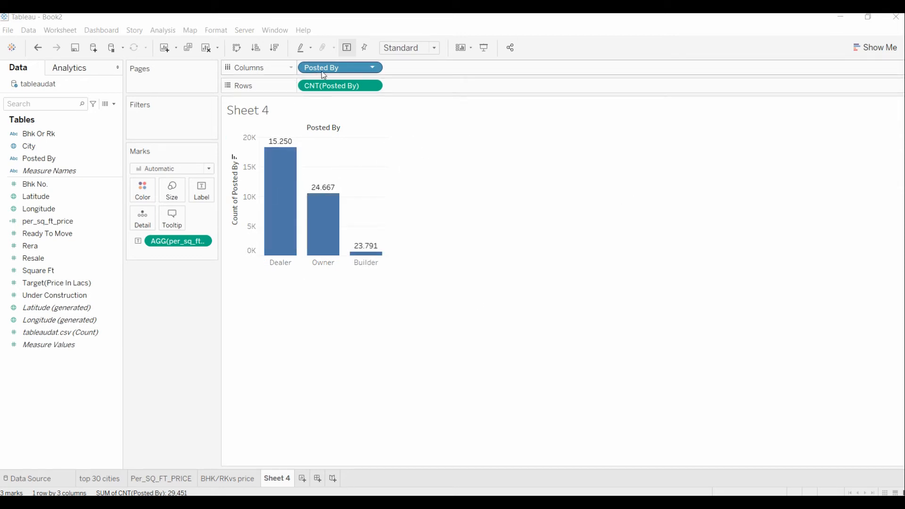
Step: Clear the existing Posted By fields from Sheet 4 and place Posted By on Columns again
left_click_drag(327, 69, 160, 302)
left_click_drag(340, 85, 188, 299)
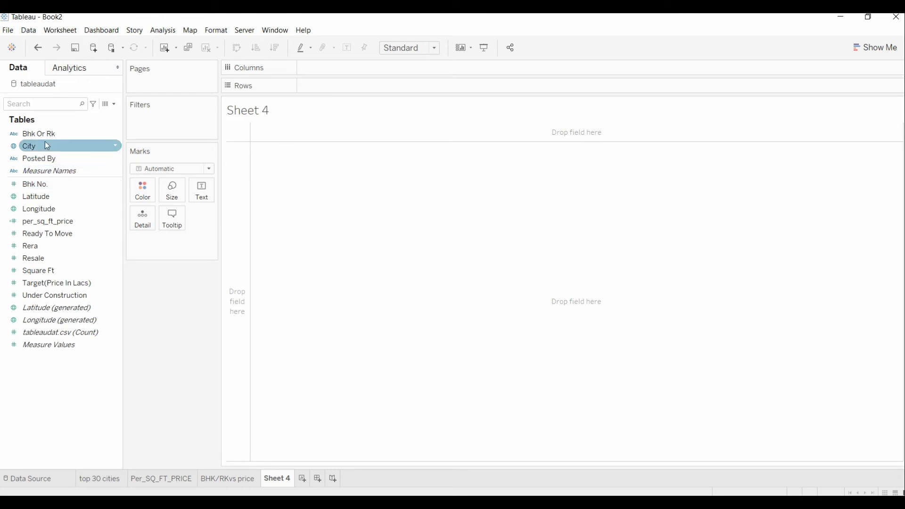
left_click(47, 159)
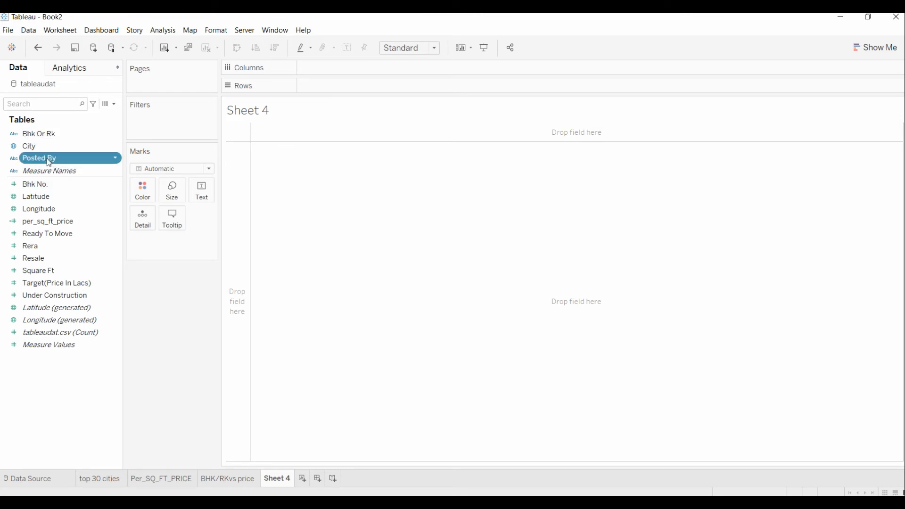
left_click_drag(49, 161, 330, 69)
Step: Add Posted By to Rows and convert it to a Count measure
left_click(59, 195)
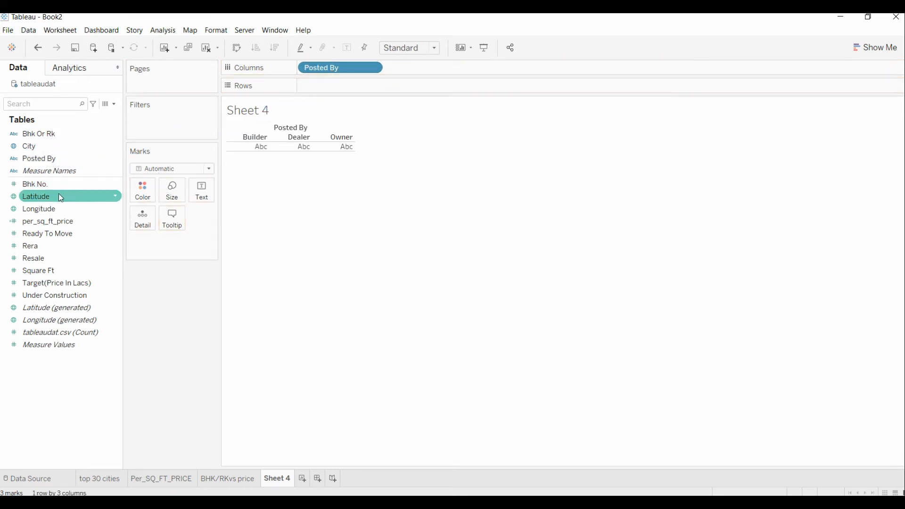
left_click_drag(38, 160, 341, 87)
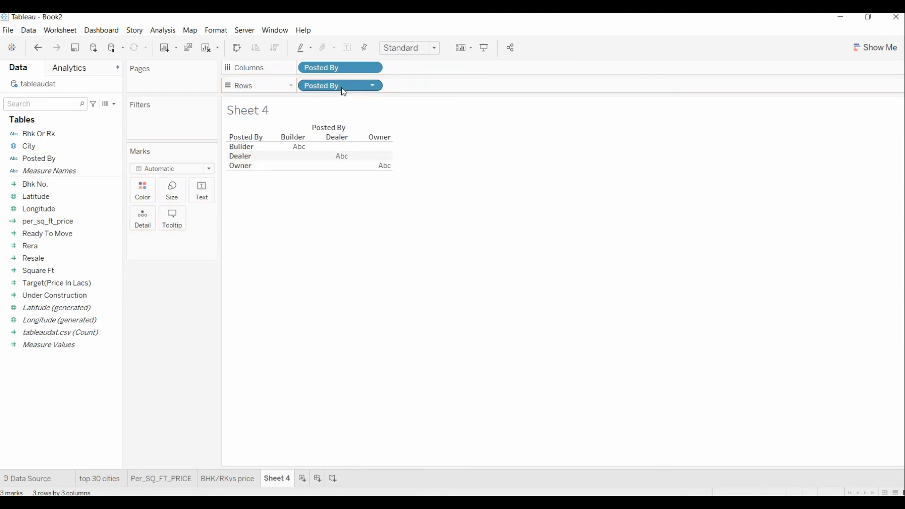
left_click(373, 85)
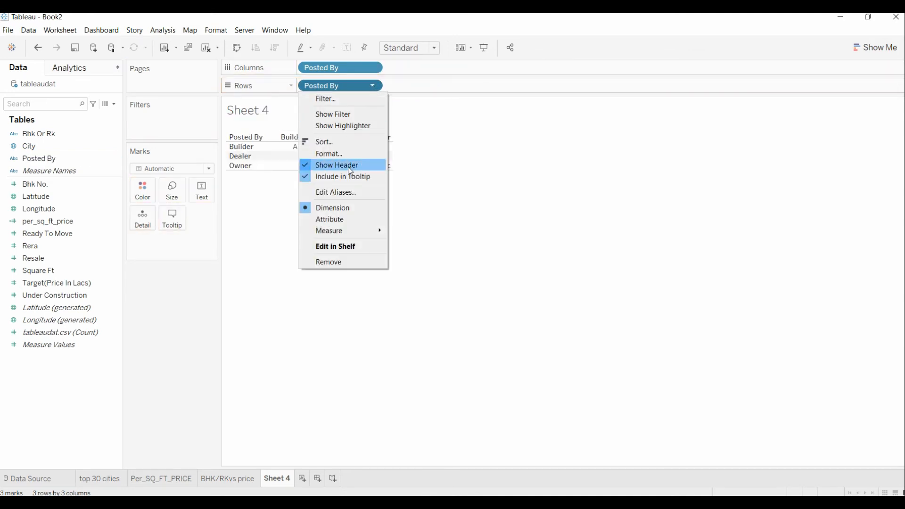
mouse_move(352, 229)
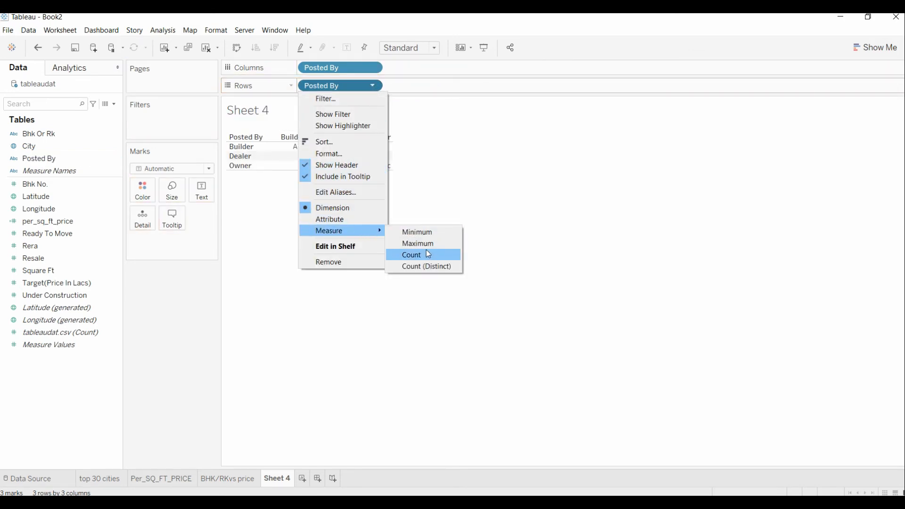
left_click(429, 254)
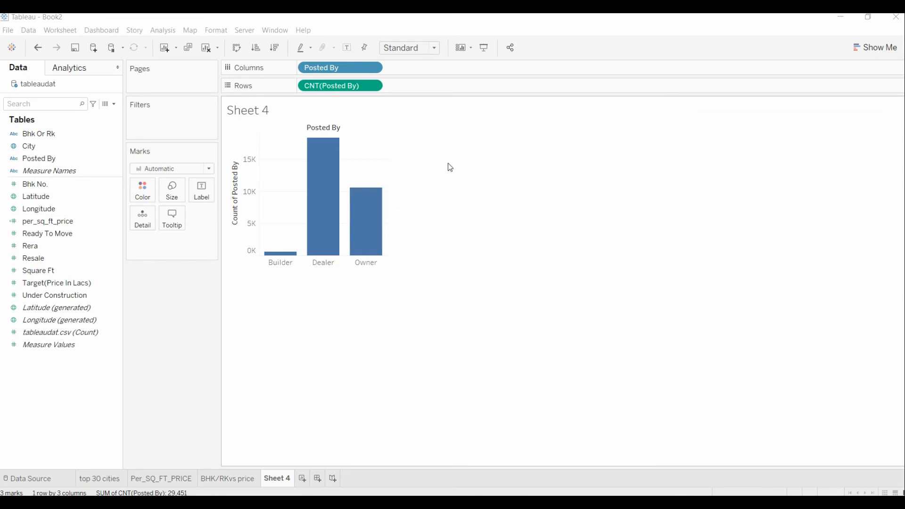
Step: Sort the Posted By bars in descending order of count and widen the chart slightly
left_click(235, 158)
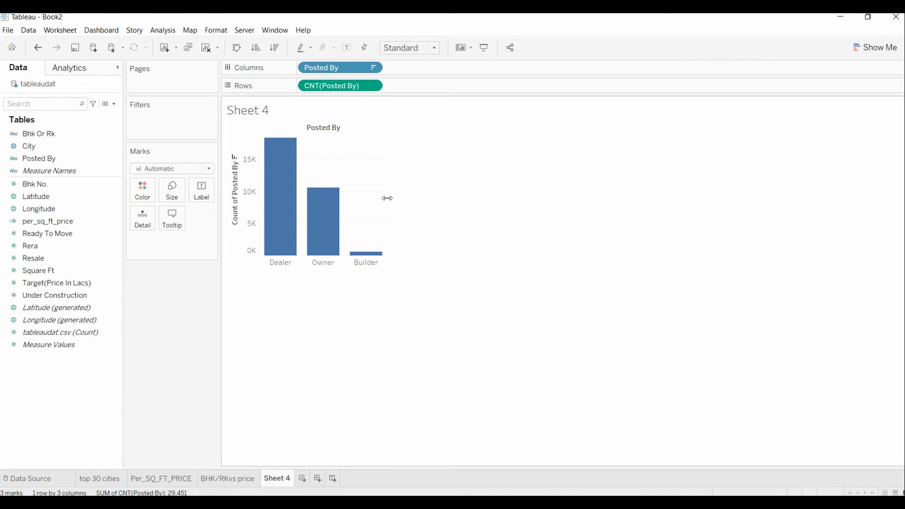
left_click_drag(388, 199, 408, 202)
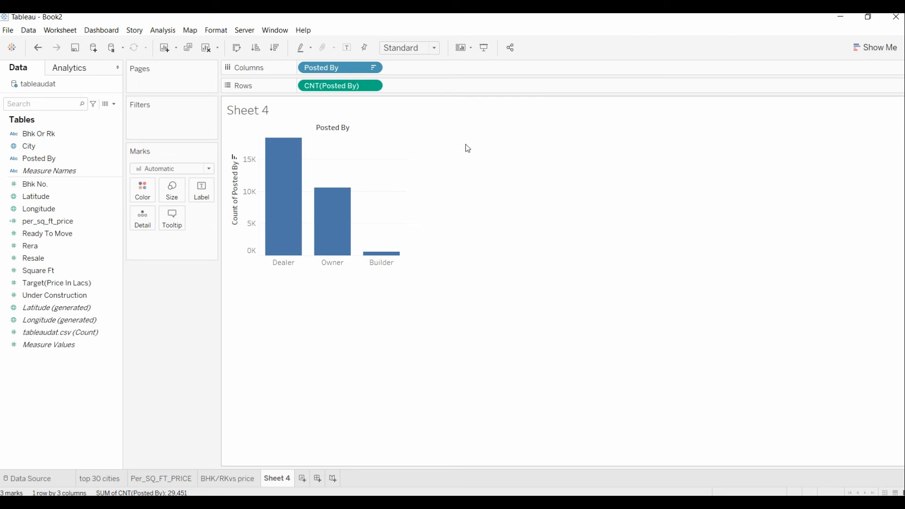
Step: Label the Posted By bars with the per_sq_ft_price field
left_click(55, 221)
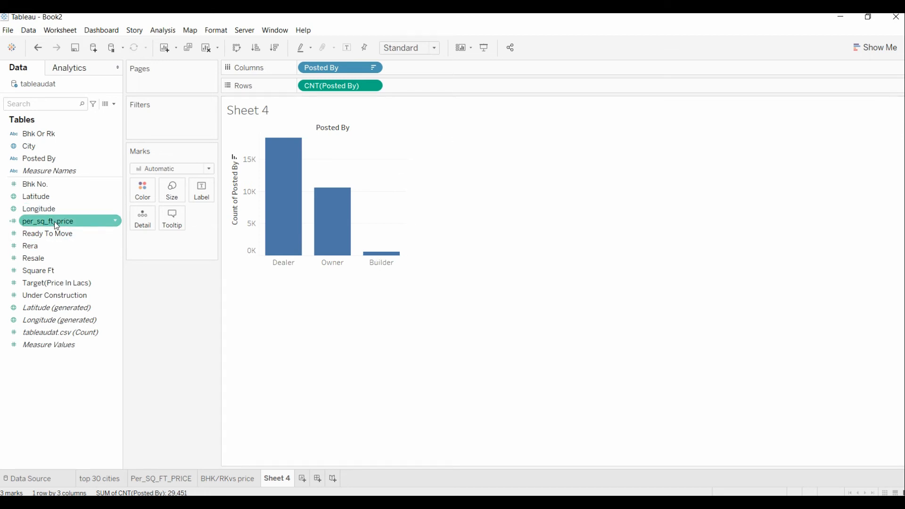
left_click_drag(55, 219, 205, 191)
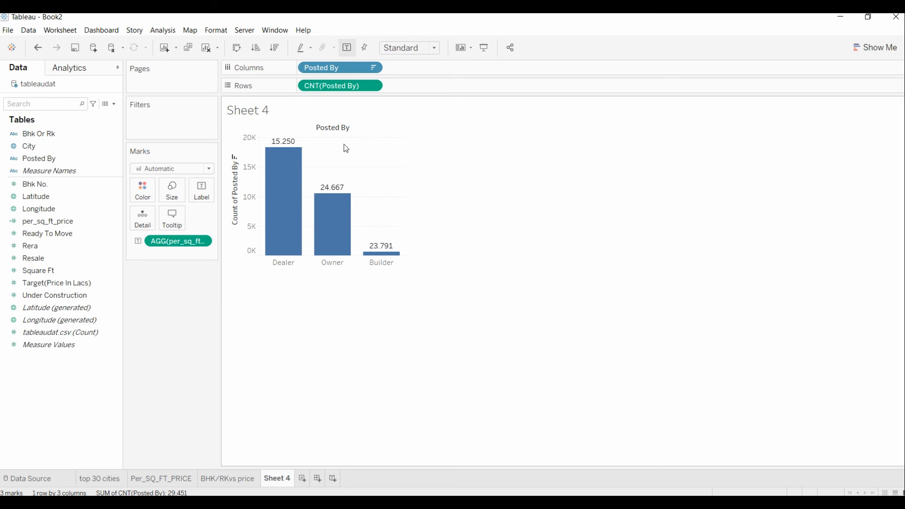
mouse_move(362, 246)
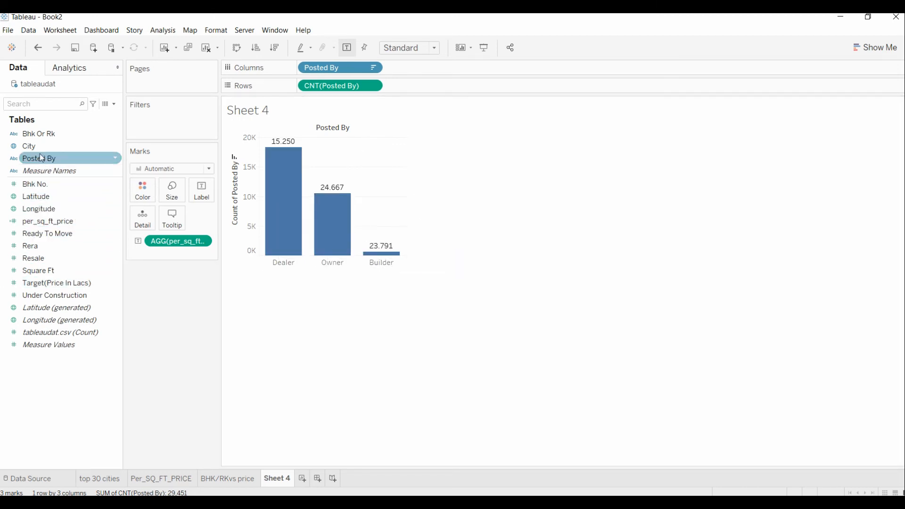
Step: Colour the bars by Posted By and move the colour legend below the Marks card
left_click_drag(41, 158, 141, 191)
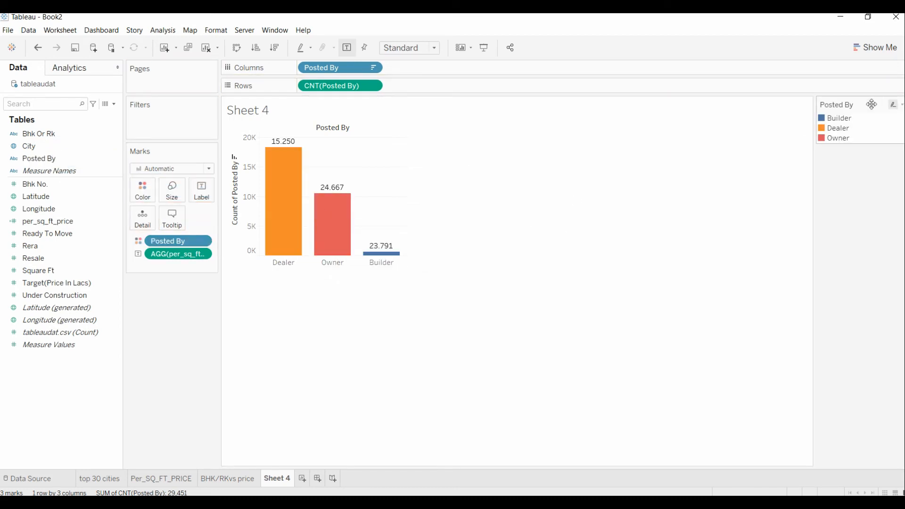
left_click_drag(872, 105, 152, 298)
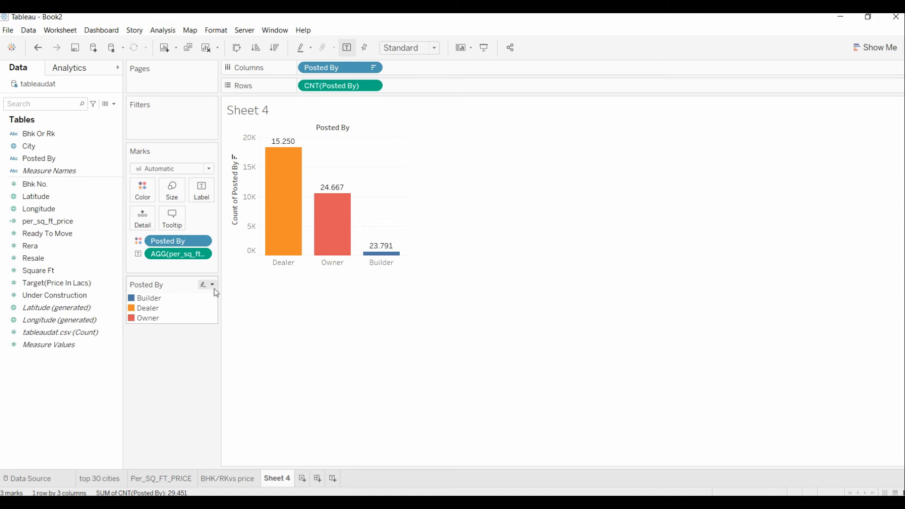
left_click(147, 197)
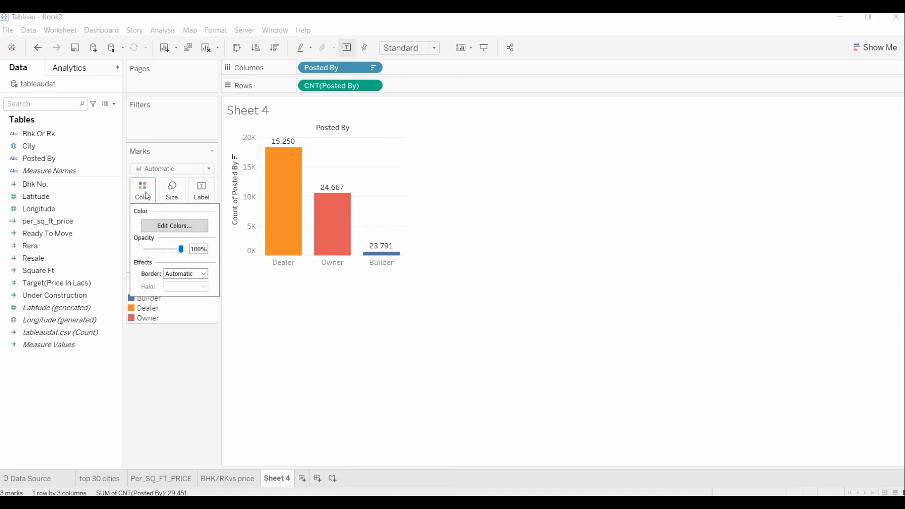
left_click(173, 227)
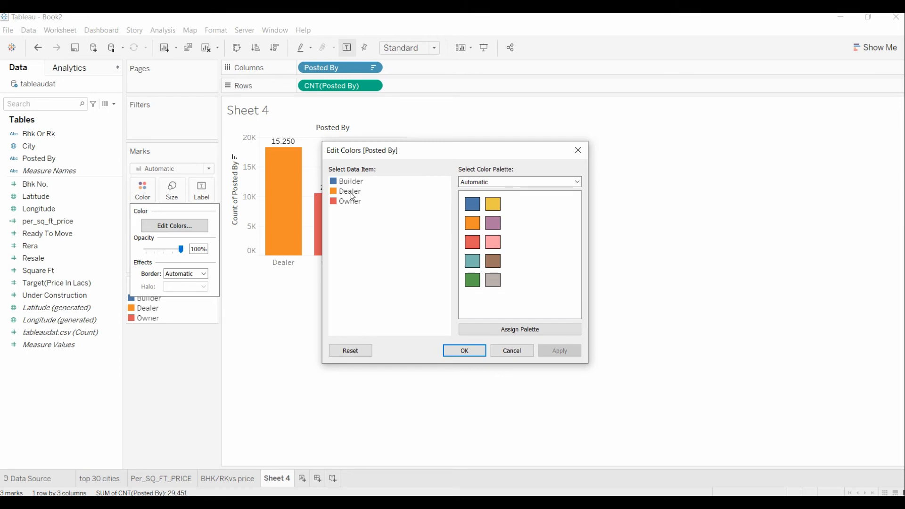
left_click_drag(415, 152, 566, 148)
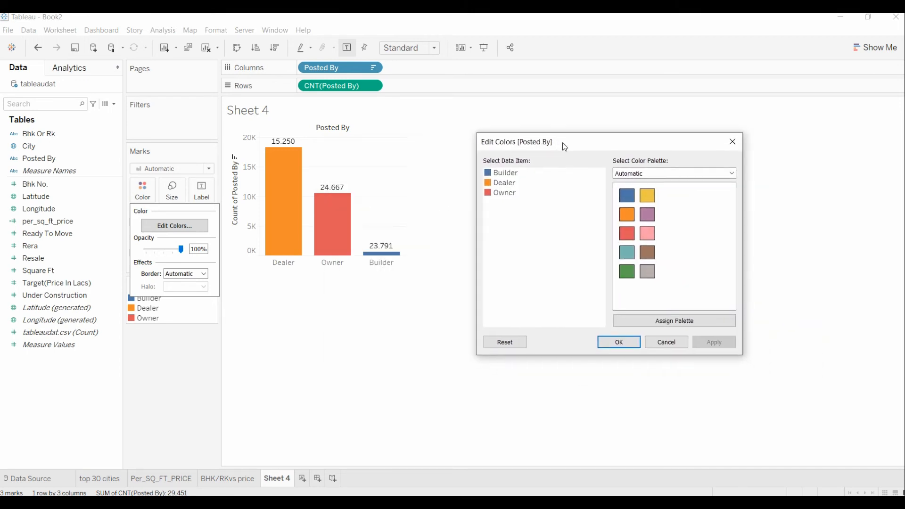
left_click(620, 343)
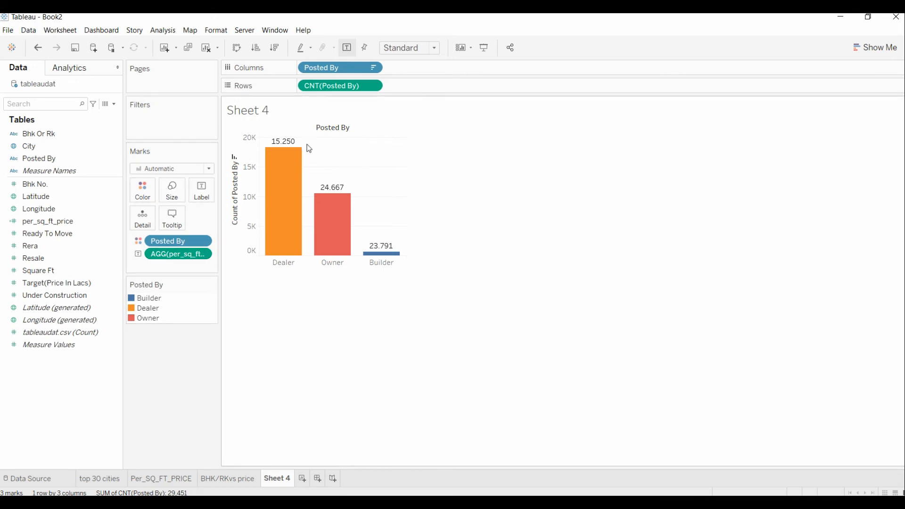
Step: Format the per_sq_ft_price labels as custom currency with a ₹ prefix, two decimal places and the suffix K
left_click(203, 257)
left_click(178, 297)
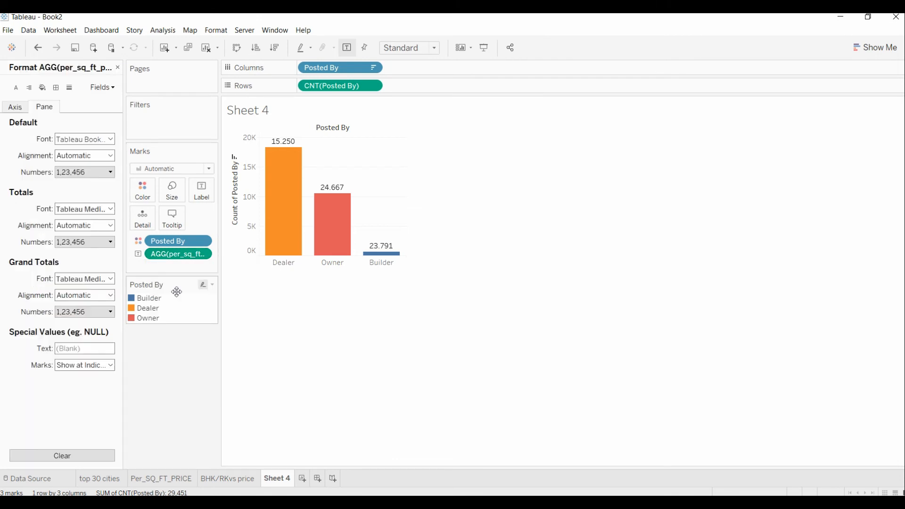
left_click(112, 172)
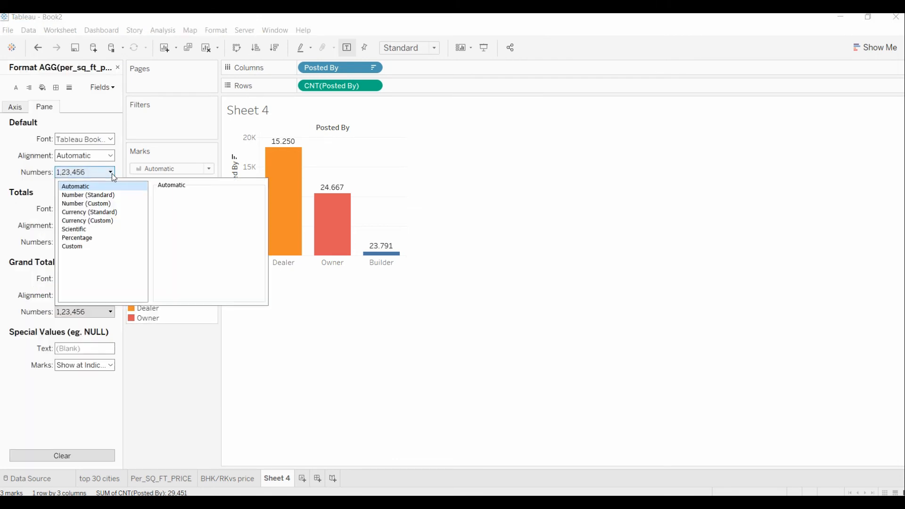
left_click(141, 220)
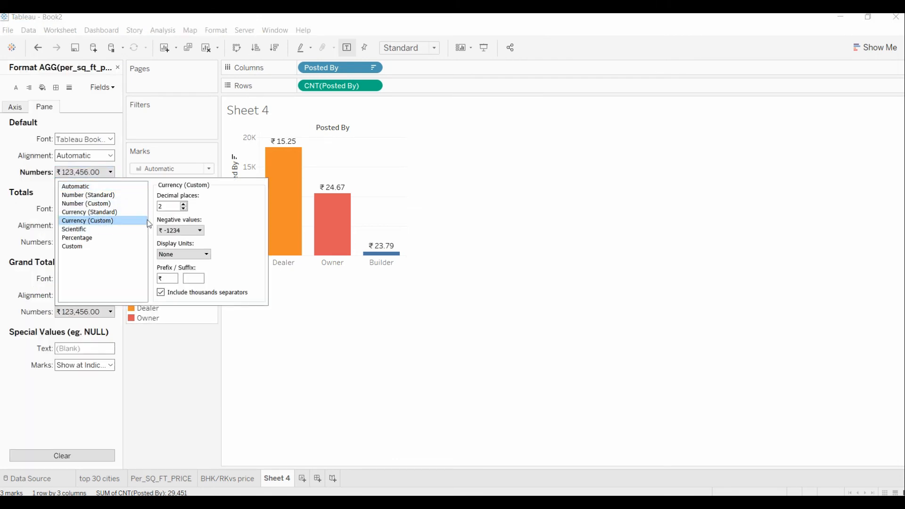
left_click(191, 278)
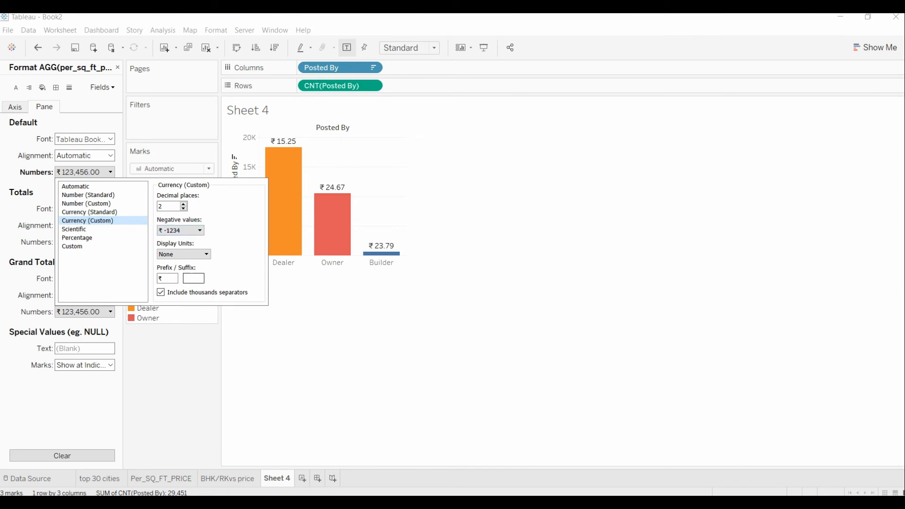
type("K")
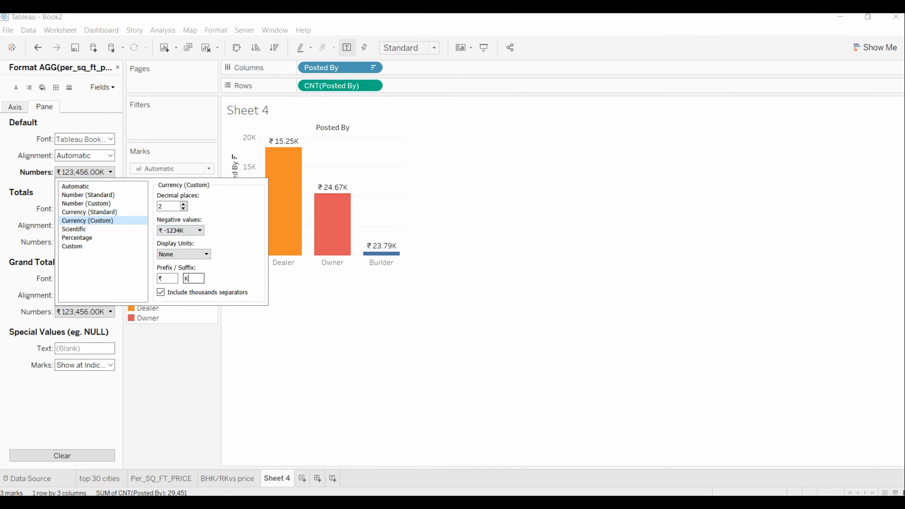
left_click(322, 314)
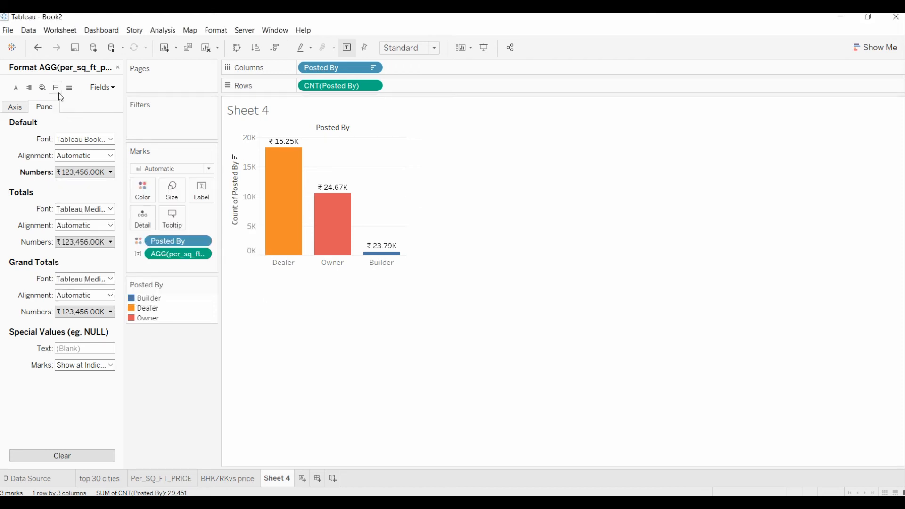
Step: Shade the whole worksheet background dark grey and close the formatting options
left_click(42, 87)
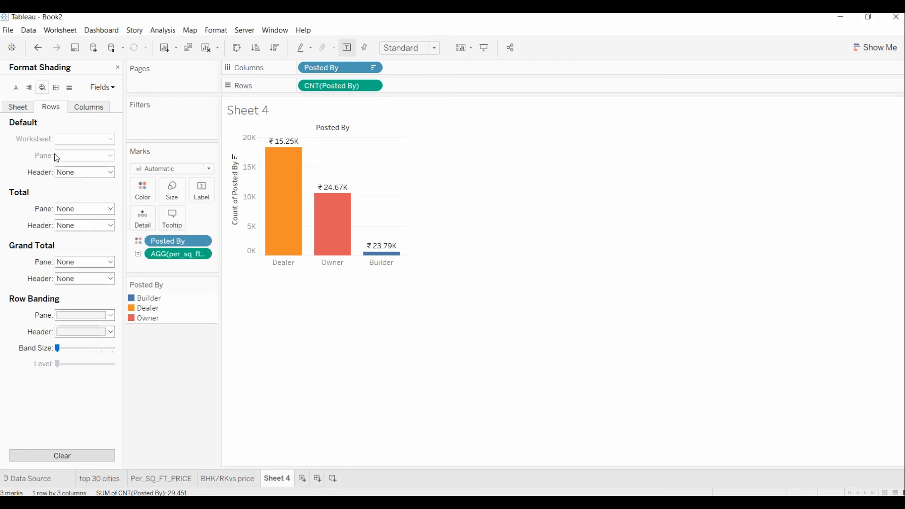
left_click(19, 108)
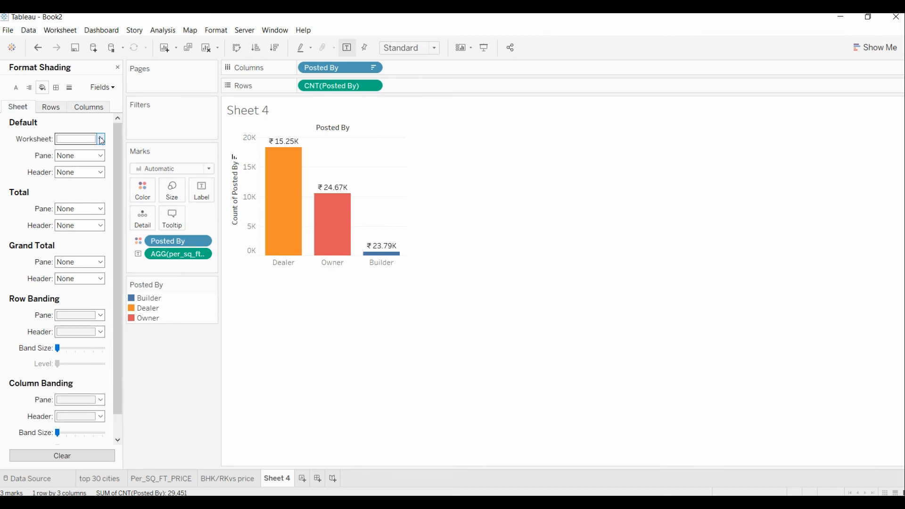
left_click(94, 139)
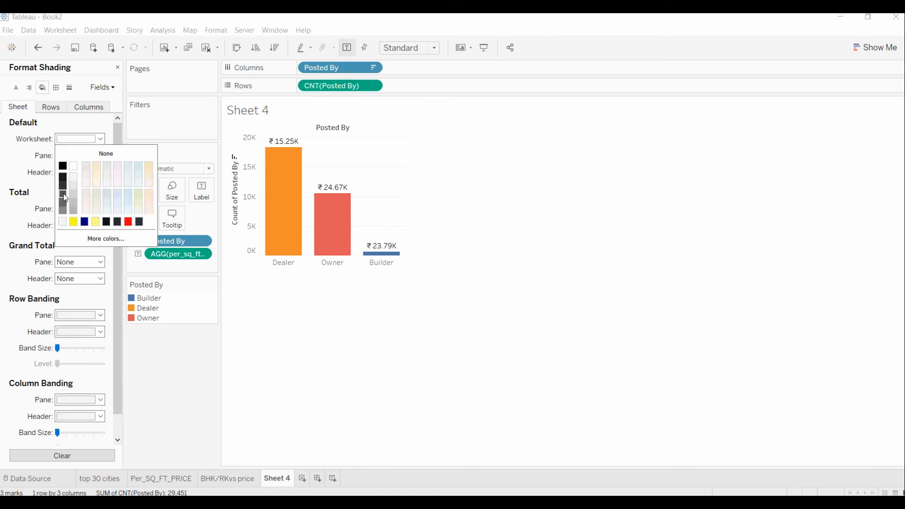
left_click(63, 193)
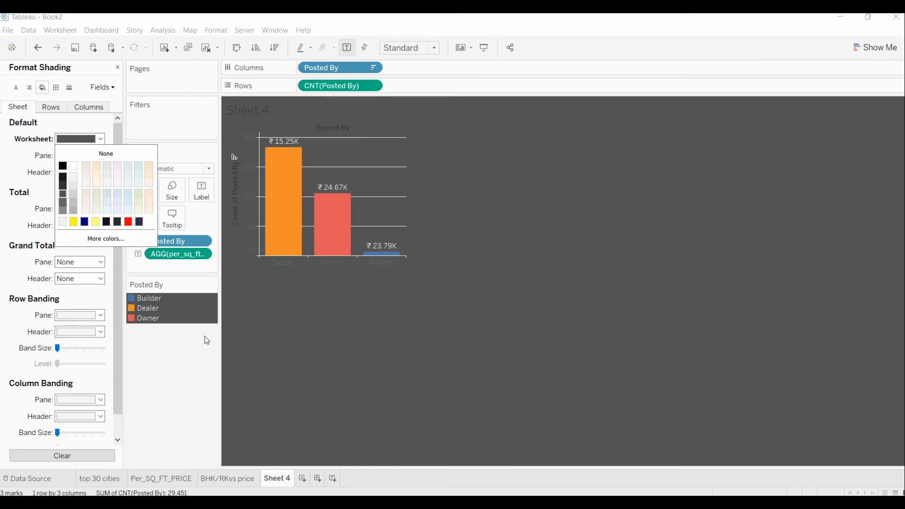
left_click(184, 359)
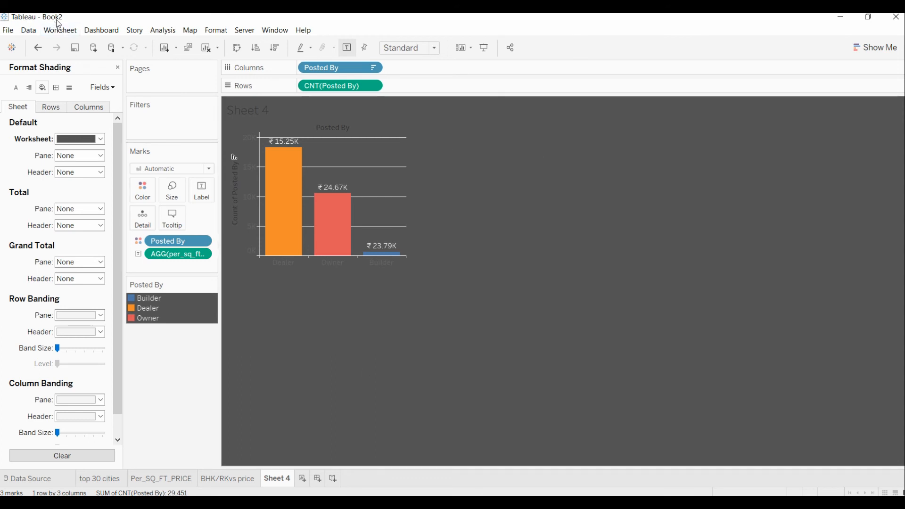
left_click(117, 68)
Step: Make the Posted By header labels under the bars bold and white
right_click(281, 262)
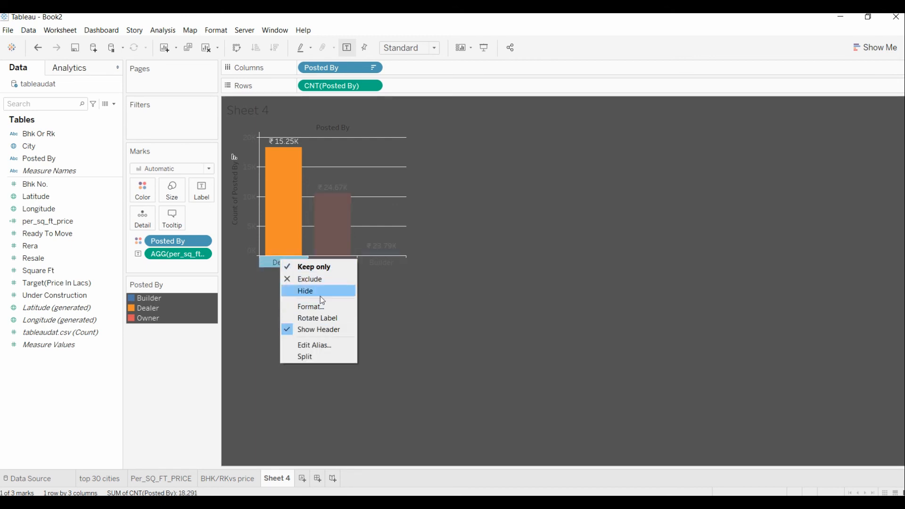
left_click(312, 307)
left_click(111, 139)
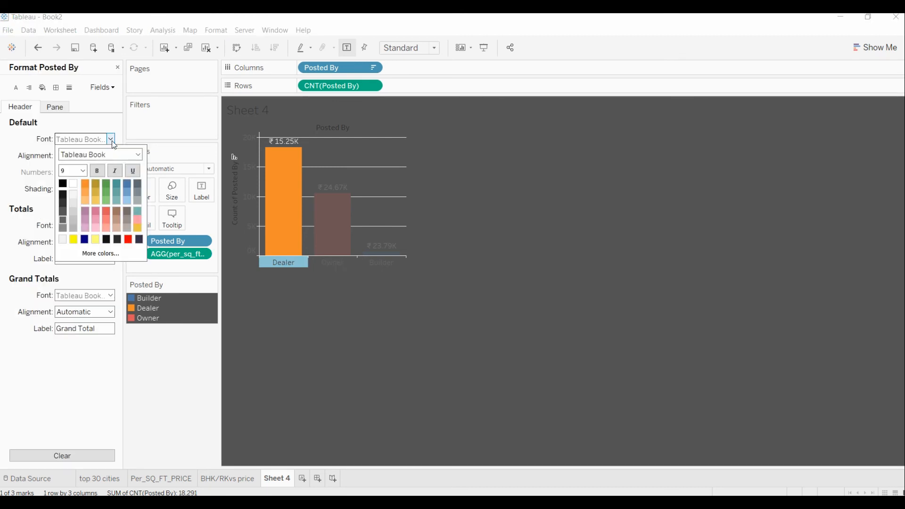
left_click(98, 170)
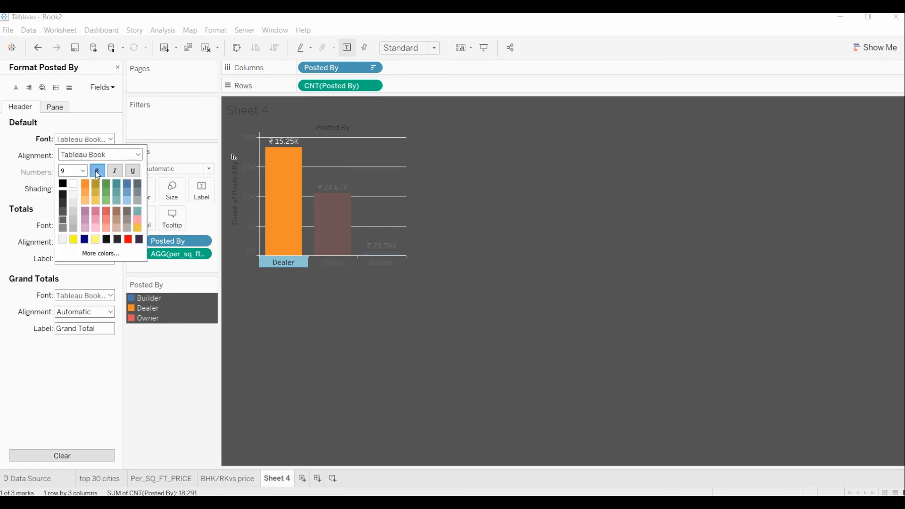
left_click(74, 185)
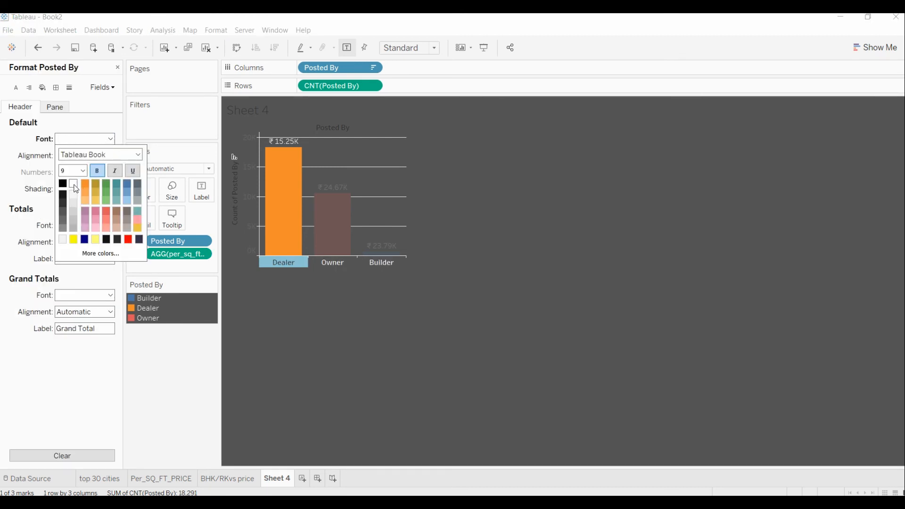
left_click(321, 299)
Step: Make the Count of Posted By axis text bold and white
right_click(252, 198)
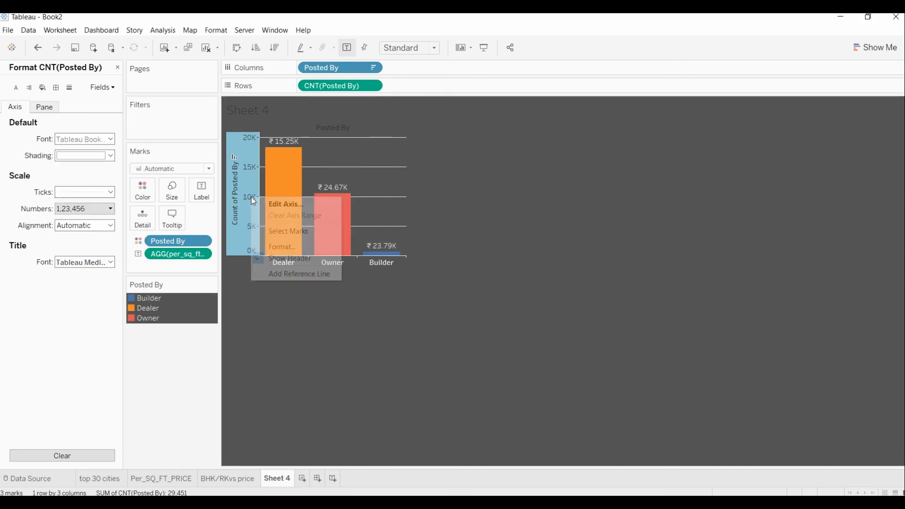
left_click(284, 246)
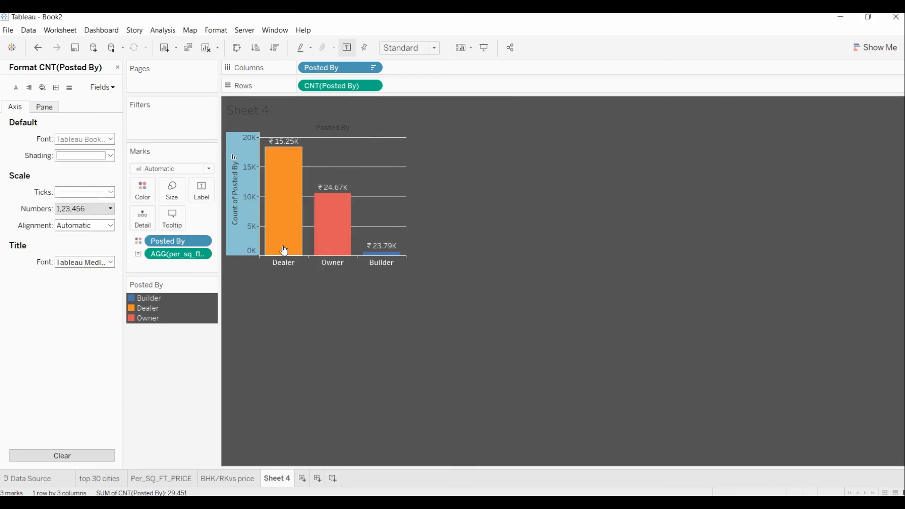
left_click(87, 139)
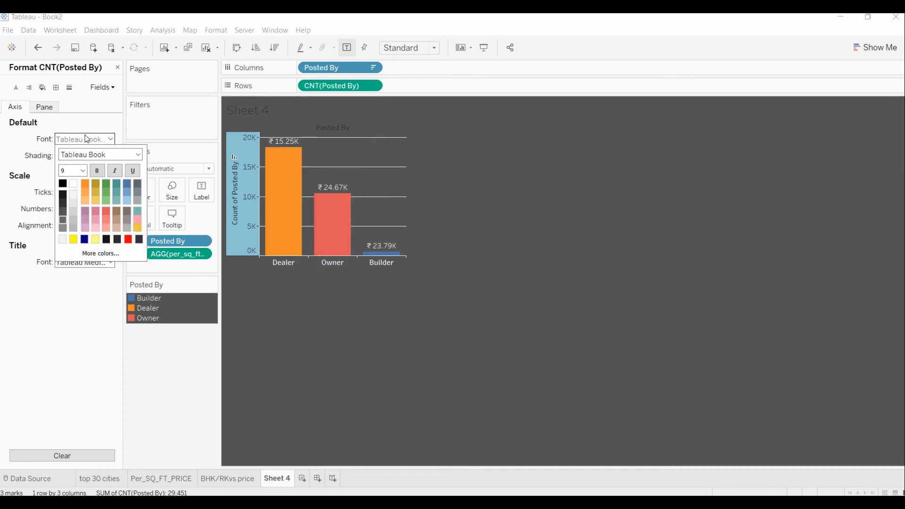
left_click(97, 170)
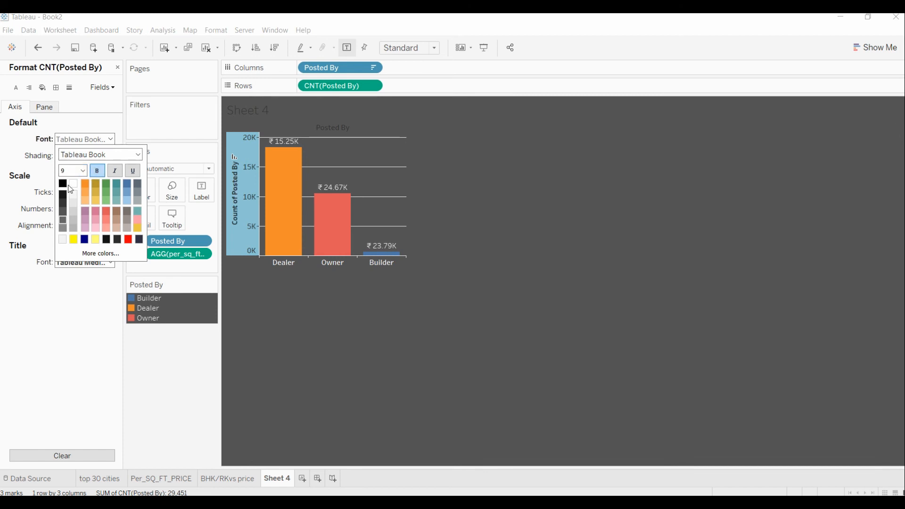
left_click(315, 298)
mouse_move(298, 218)
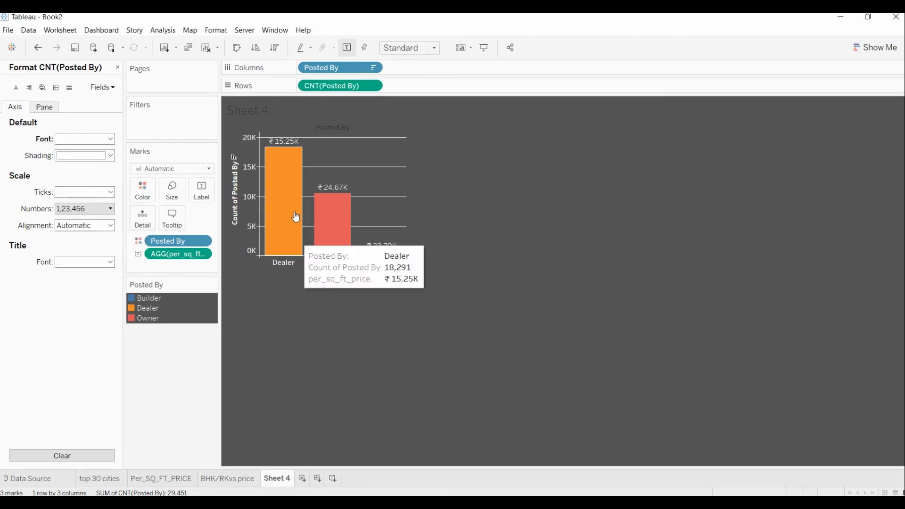
right_click(286, 142)
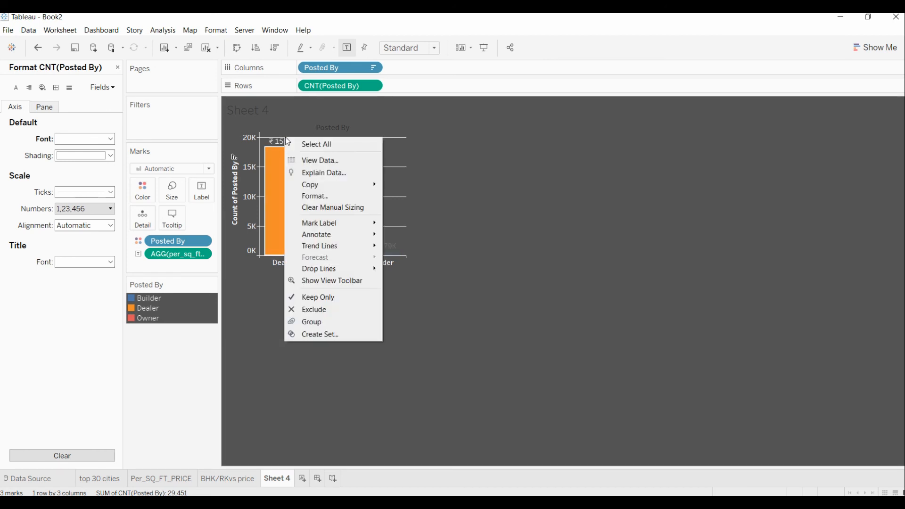
left_click(326, 200)
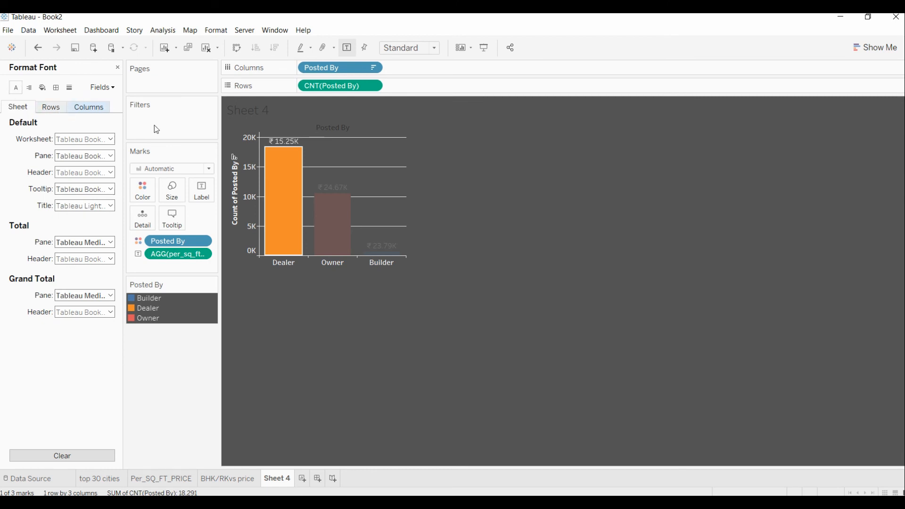
left_click(332, 288)
Step: Set the Posted By field's pane font to bold white
right_click(289, 266)
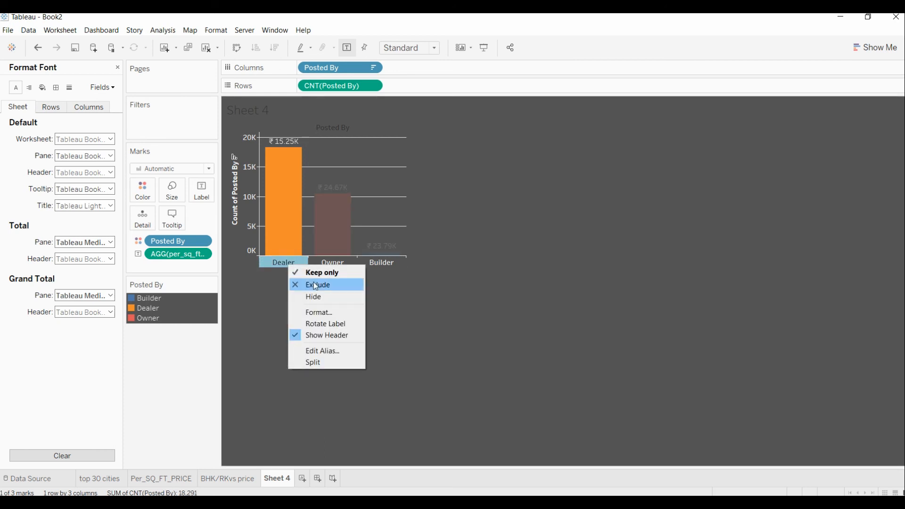
left_click(317, 311)
left_click(55, 106)
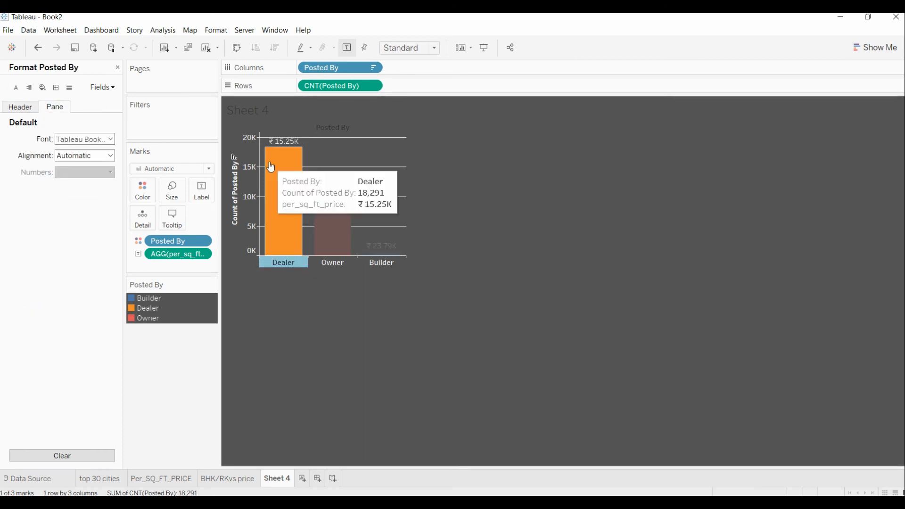
left_click(75, 140)
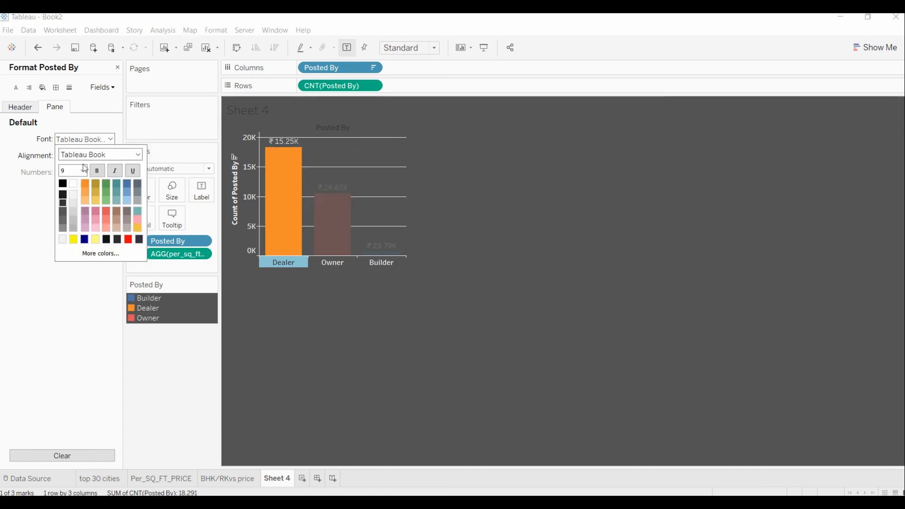
left_click(74, 188)
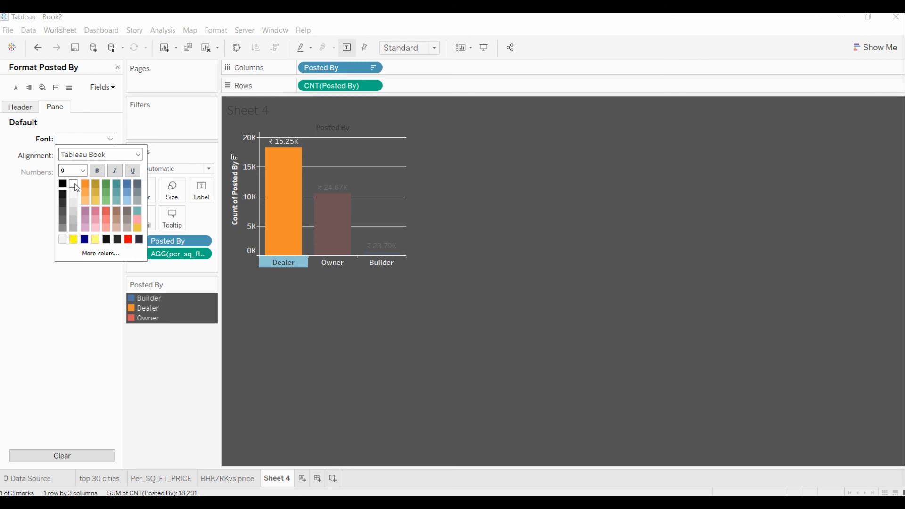
left_click(98, 172)
left_click(86, 302)
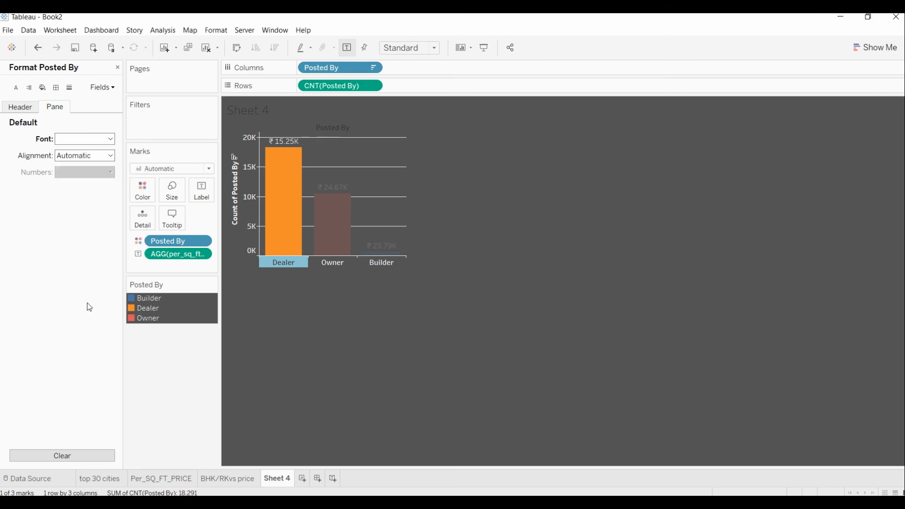
left_click(400, 296)
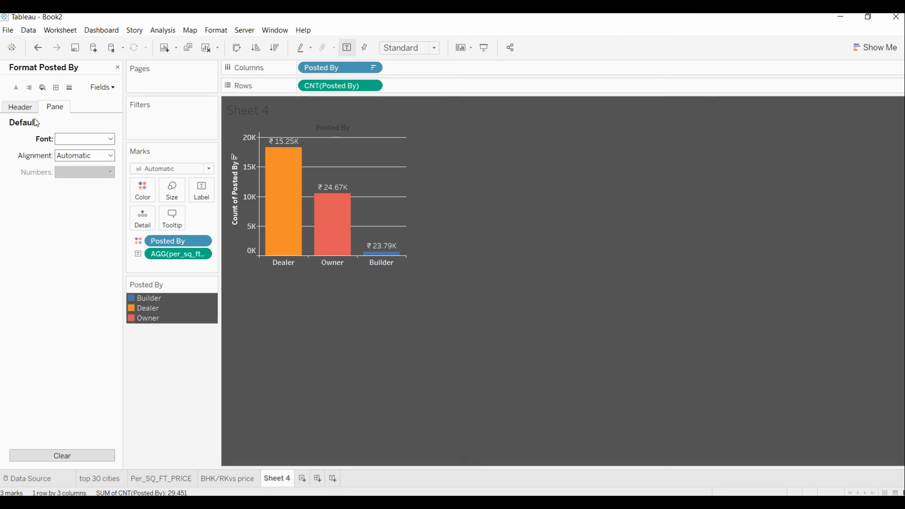
Step: Hide the Posted By field label above the columns of the chart
right_click(335, 126)
left_click(386, 173)
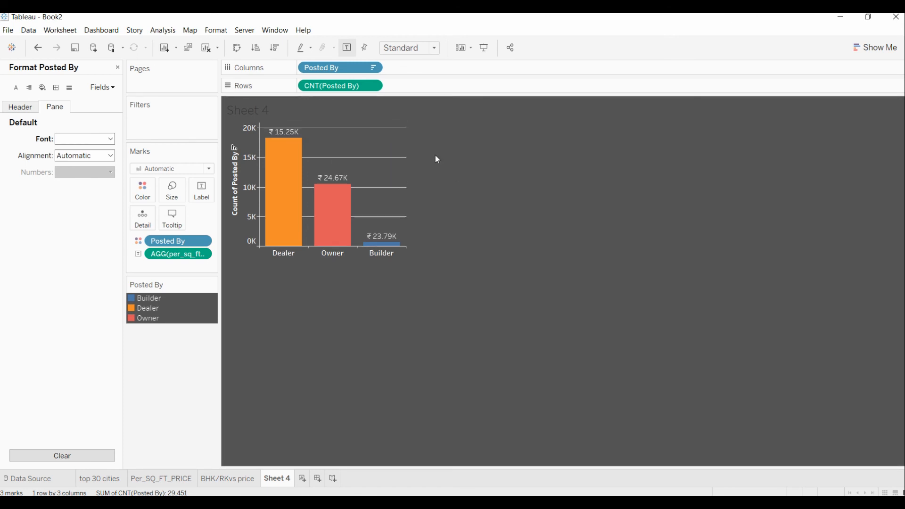
Step: Fade the horizontal grid lines of the chart by lowering the opacity of the row grid lines
left_click(55, 87)
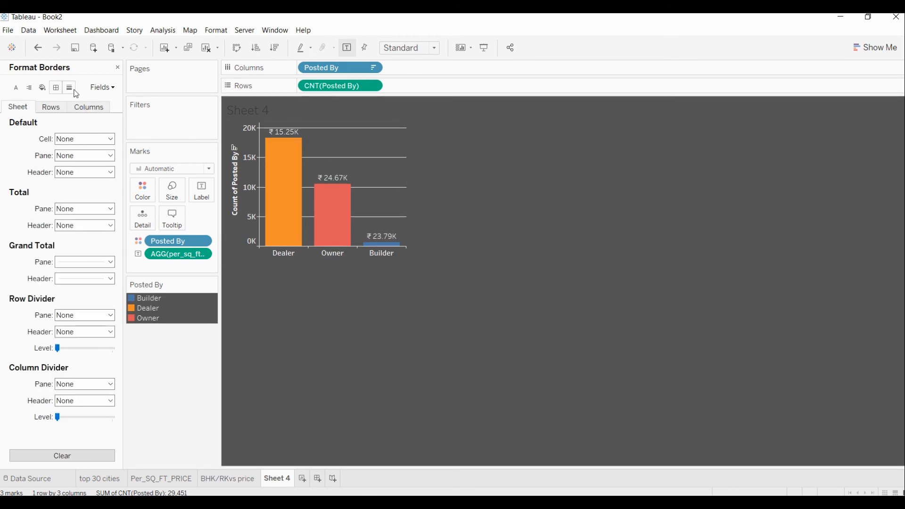
left_click(69, 87)
left_click(81, 140)
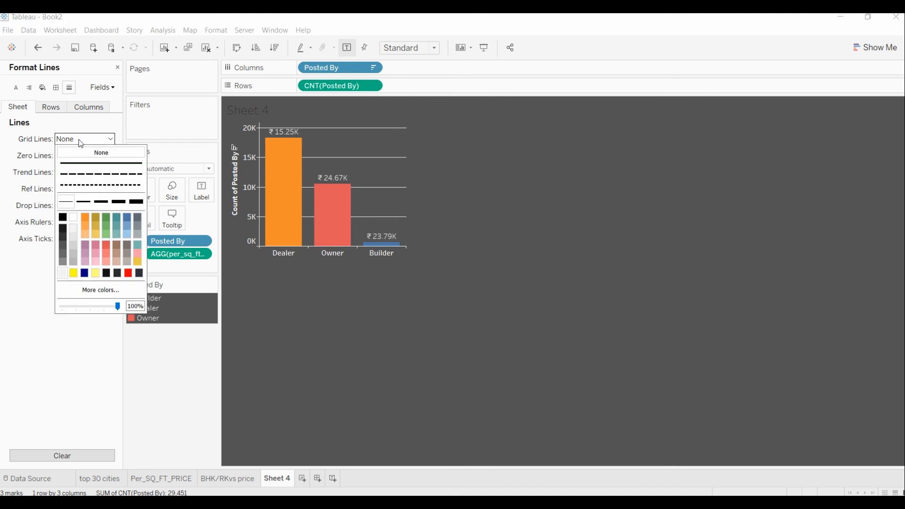
left_click(82, 143)
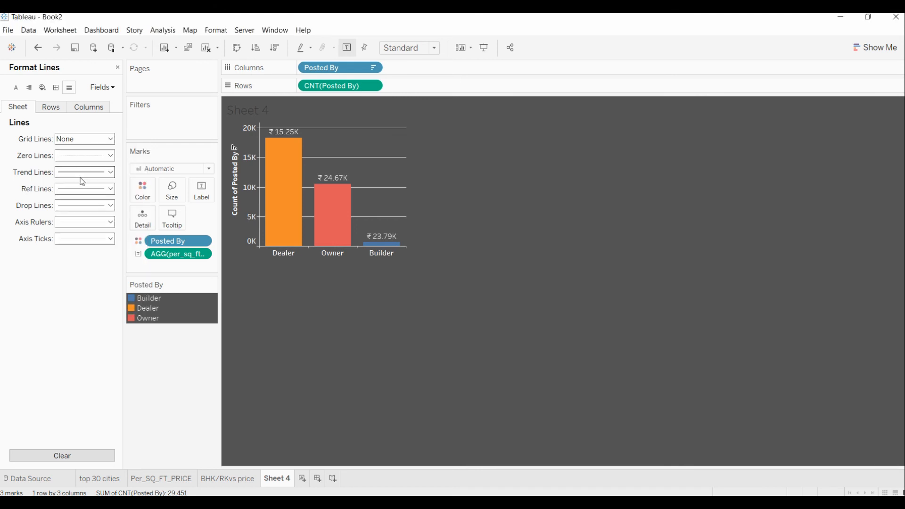
left_click(56, 107)
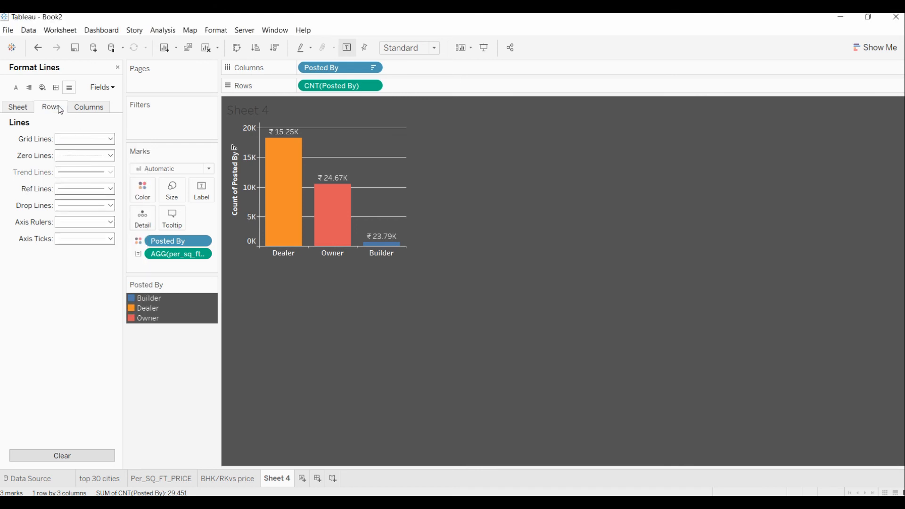
left_click(79, 142)
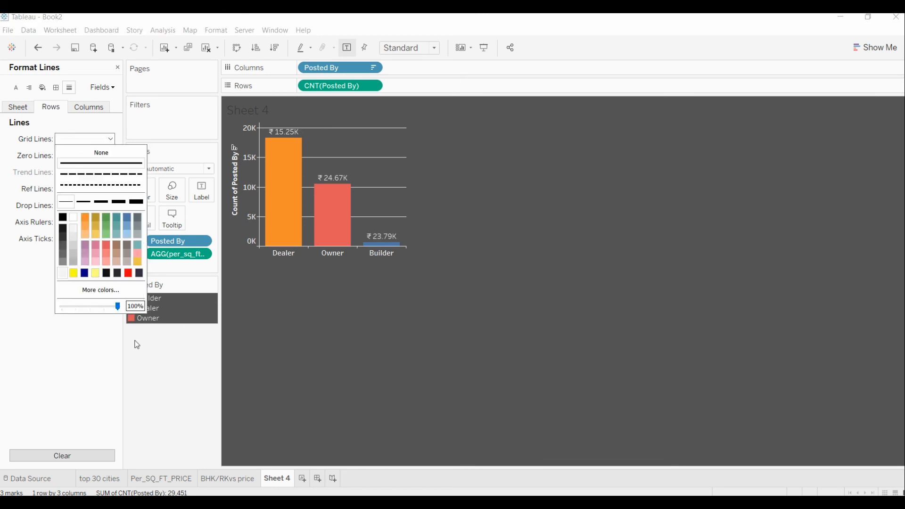
left_click_drag(118, 308, 73, 308)
left_click(361, 320)
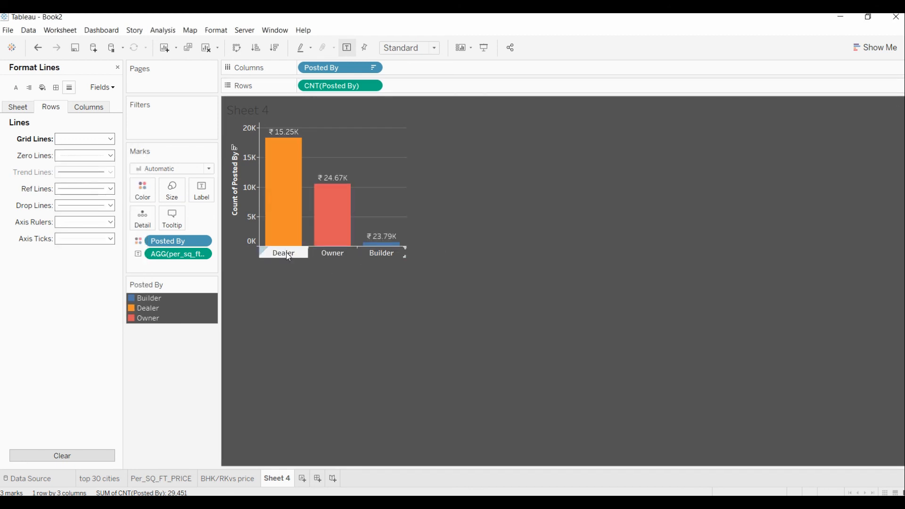
Step: Set the default worksheet font to bold white so the currency labels above the bars match
right_click(282, 137)
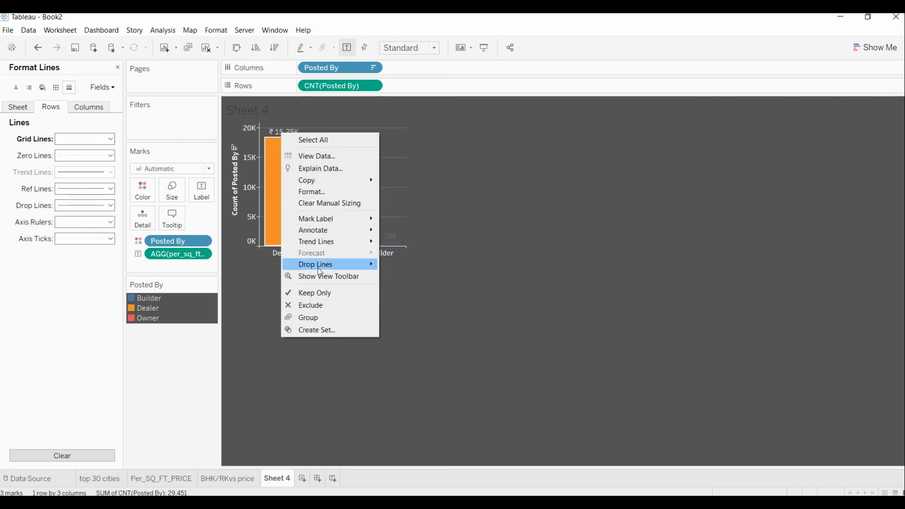
left_click(324, 197)
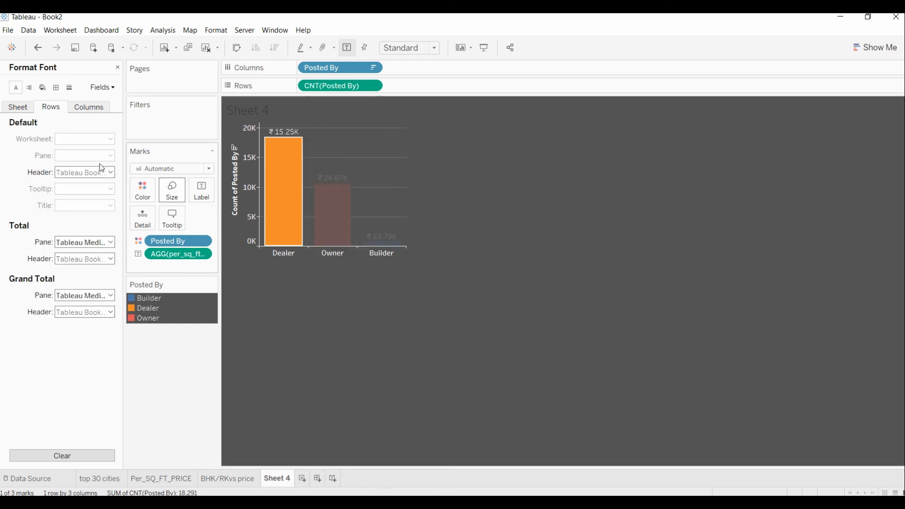
left_click(24, 114)
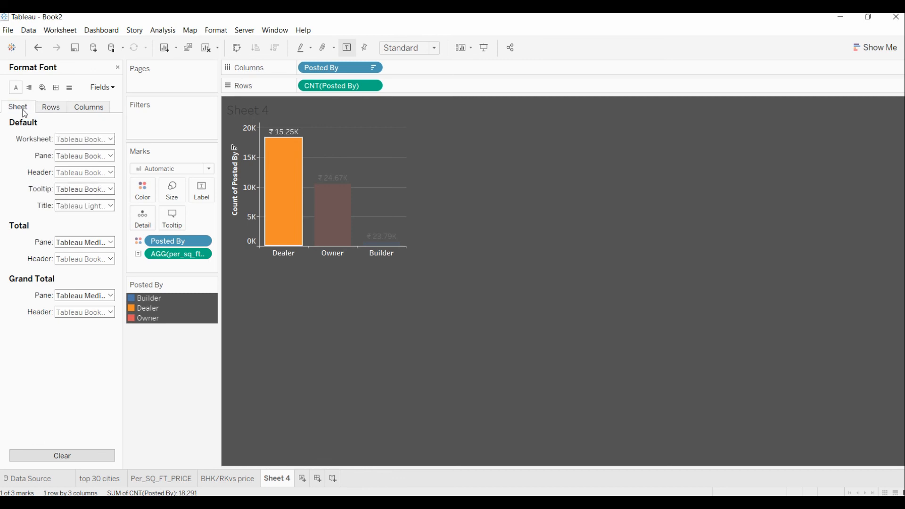
left_click(95, 143)
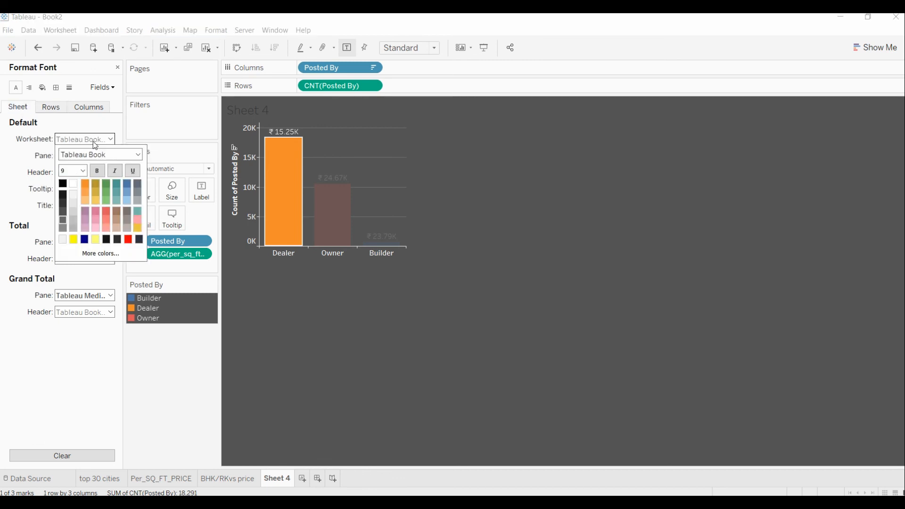
left_click(74, 184)
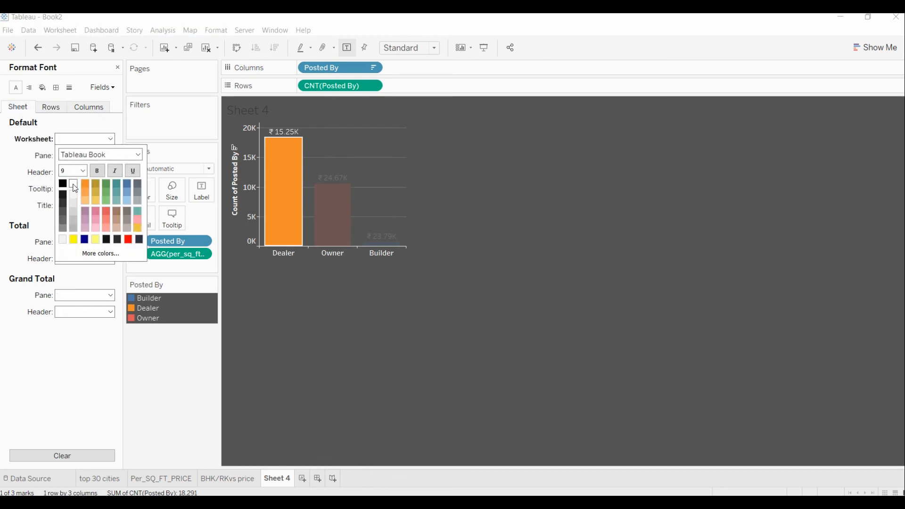
left_click(97, 170)
left_click(424, 319)
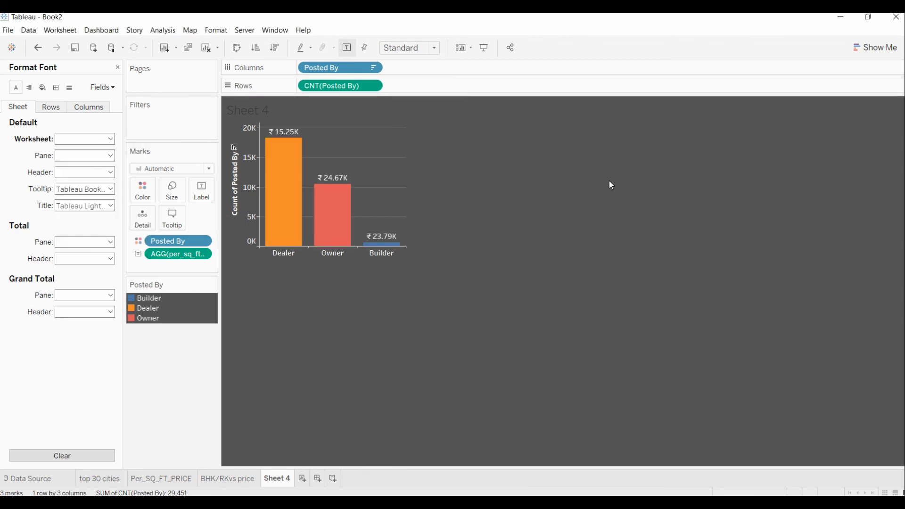
Step: Replace the sheet title's text with "Posted BY VS Per_sq_ft_price"
double_click(260, 114)
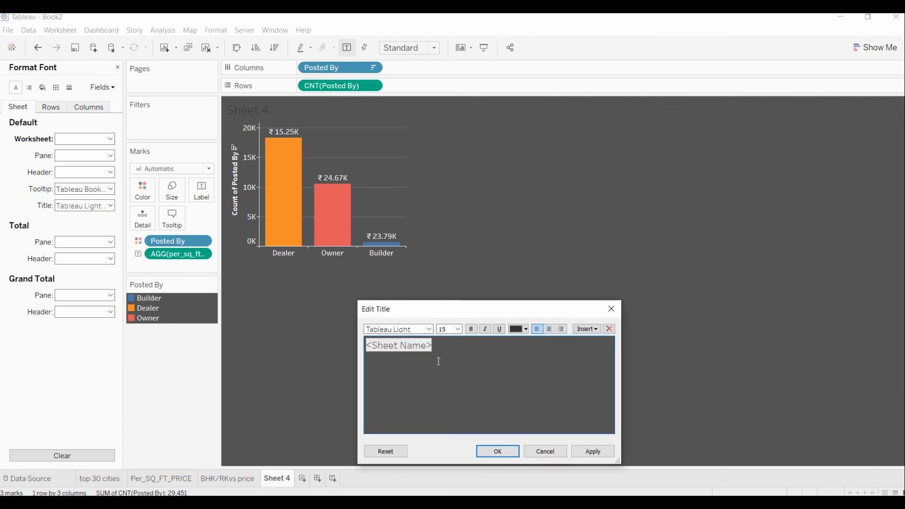
key("ctrl+a")
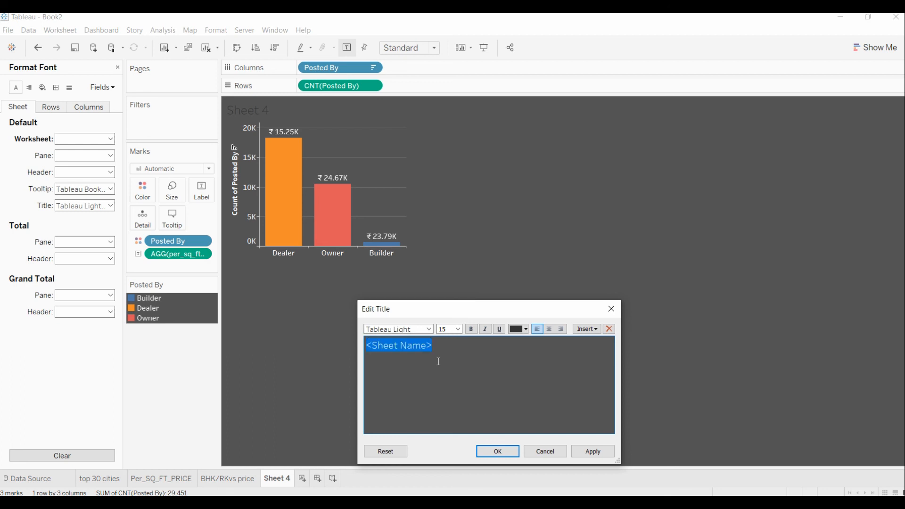
key("BackSpace")
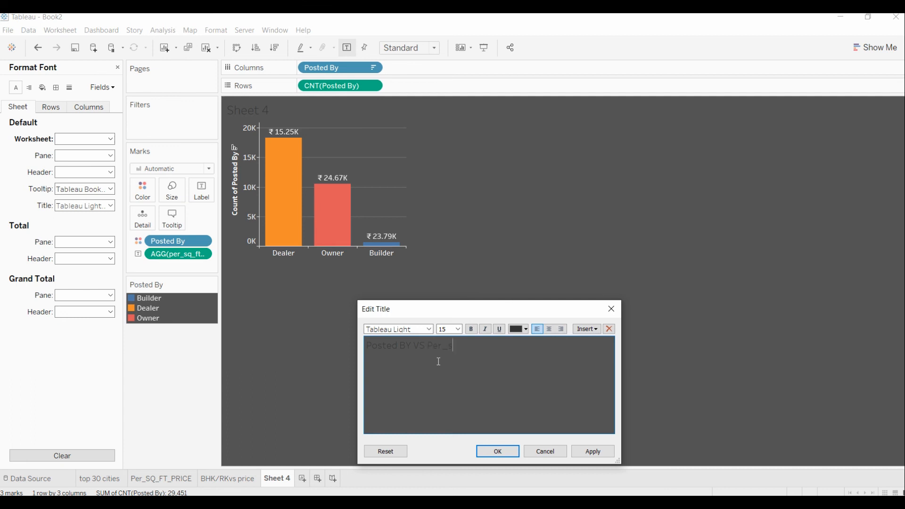
type("ft_price")
Step: Format the whole title text as bold, size 18 and blue, and apply it to the sheet
key("ctrl+a")
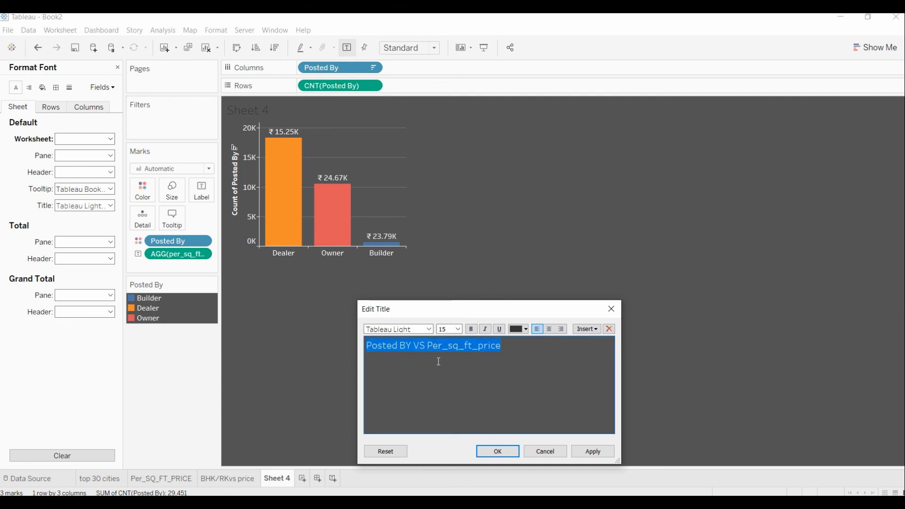
left_click(472, 330)
left_click(458, 329)
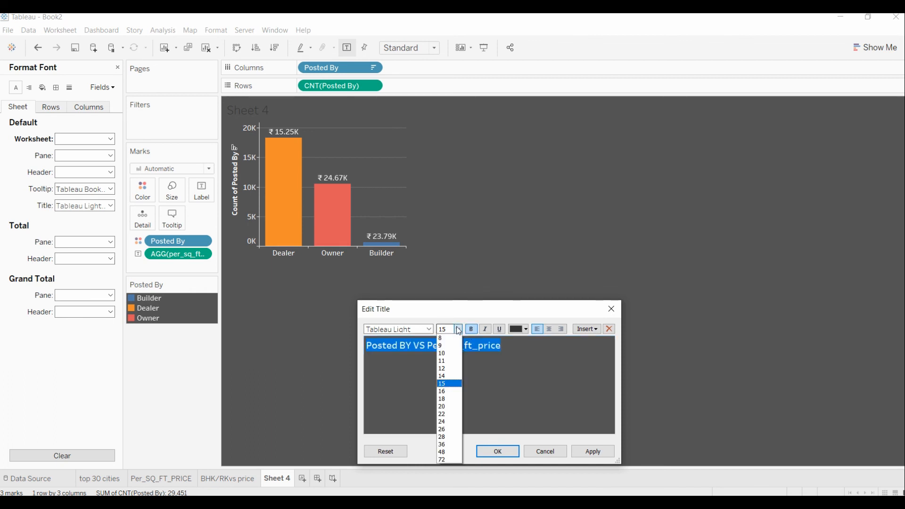
left_click(443, 399)
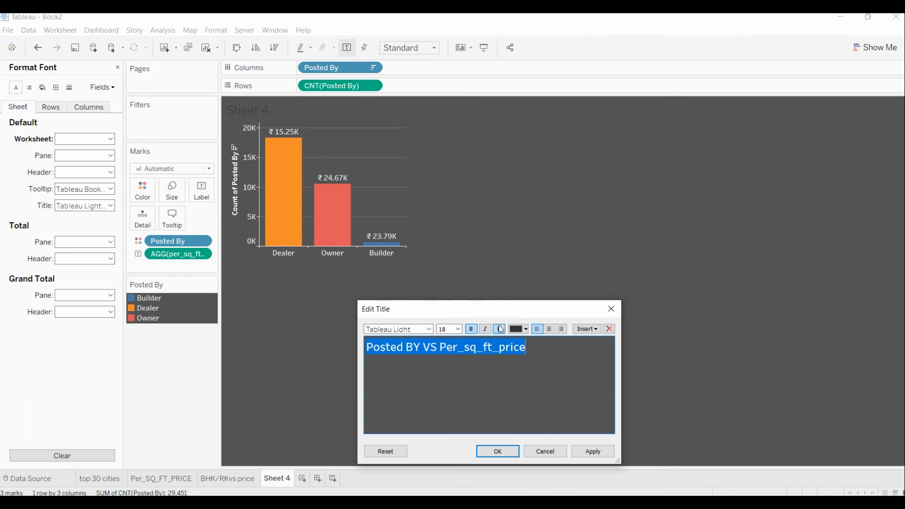
left_click(526, 330)
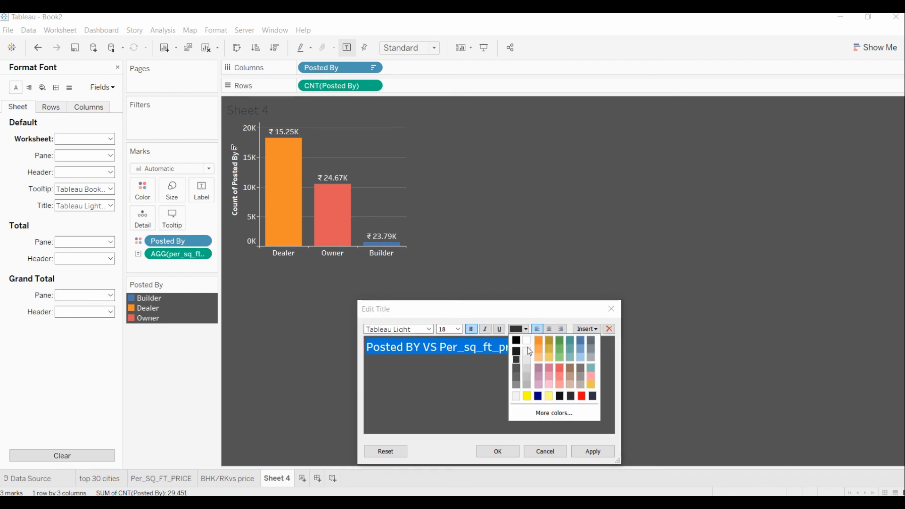
left_click(581, 347)
left_click(593, 451)
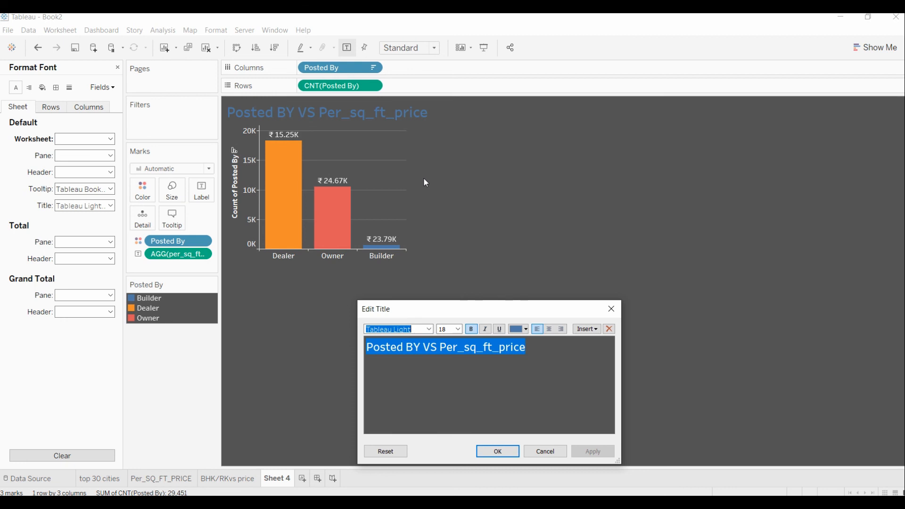
Step: Try a light green colour on the title text and apply it to the sheet
left_click(527, 330)
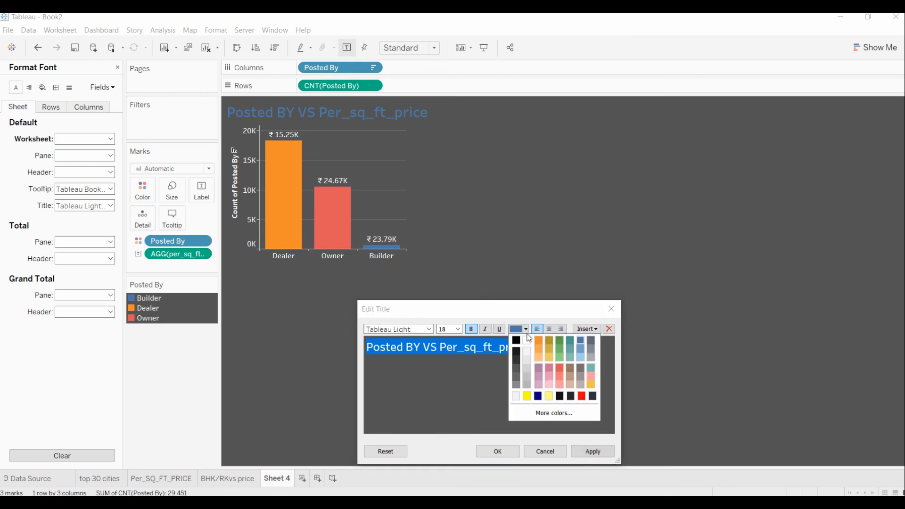
left_click(559, 357)
left_click(577, 450)
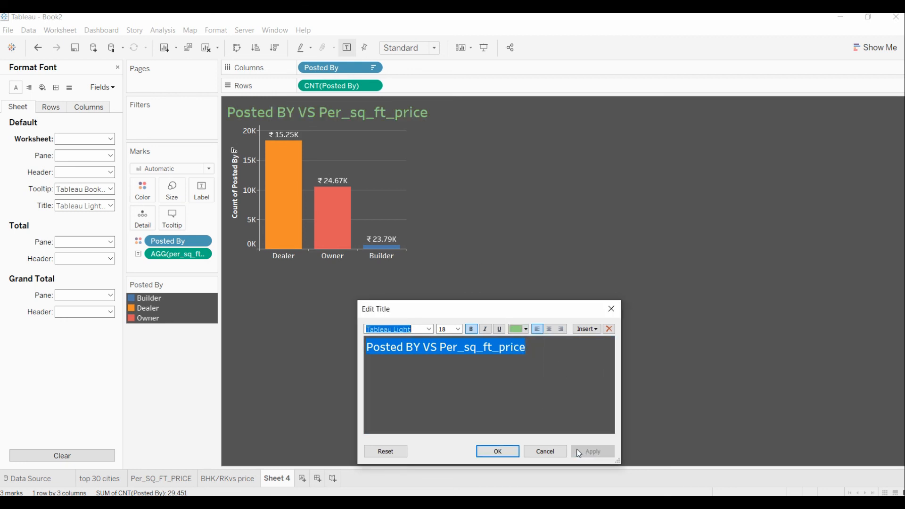
Step: Colour the title text blue, apply the change and finish editing the title
left_click(525, 330)
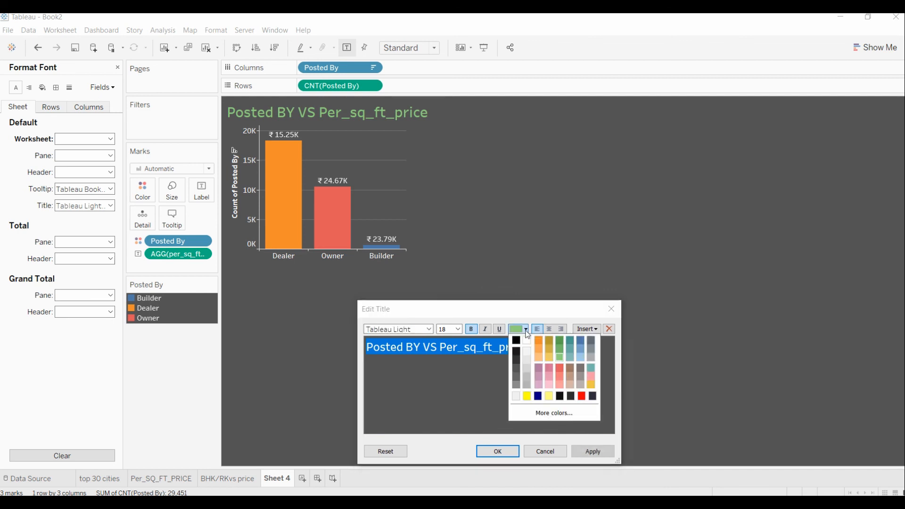
left_click(581, 340)
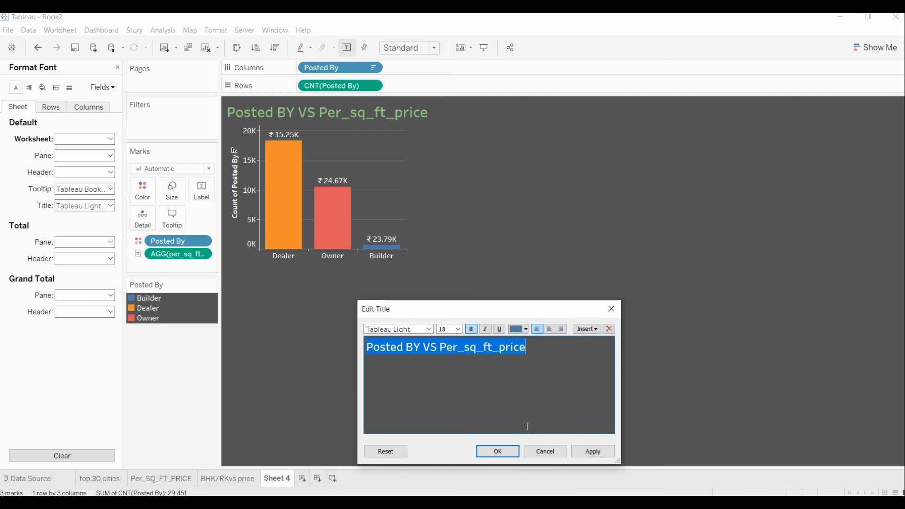
left_click(589, 453)
left_click(498, 451)
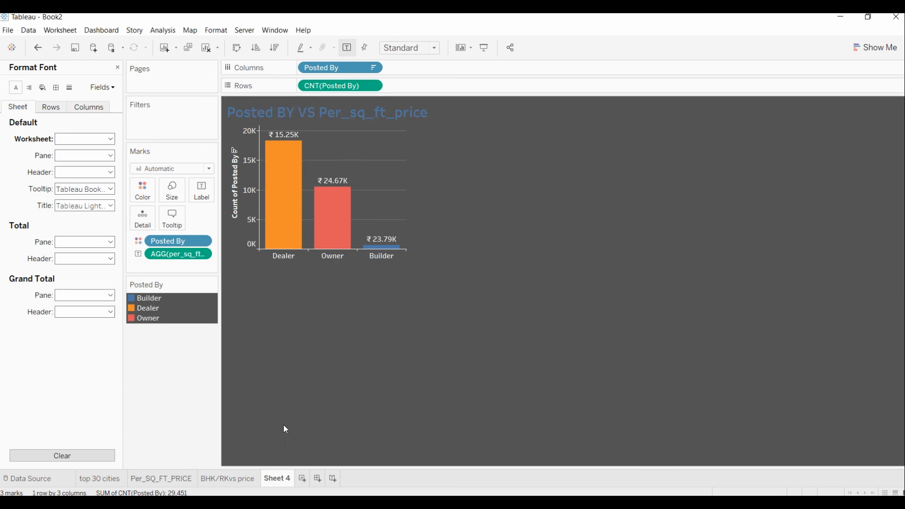
Step: Rename Sheet 4 as "posted by vs per_sq_ft"
double_click(277, 481)
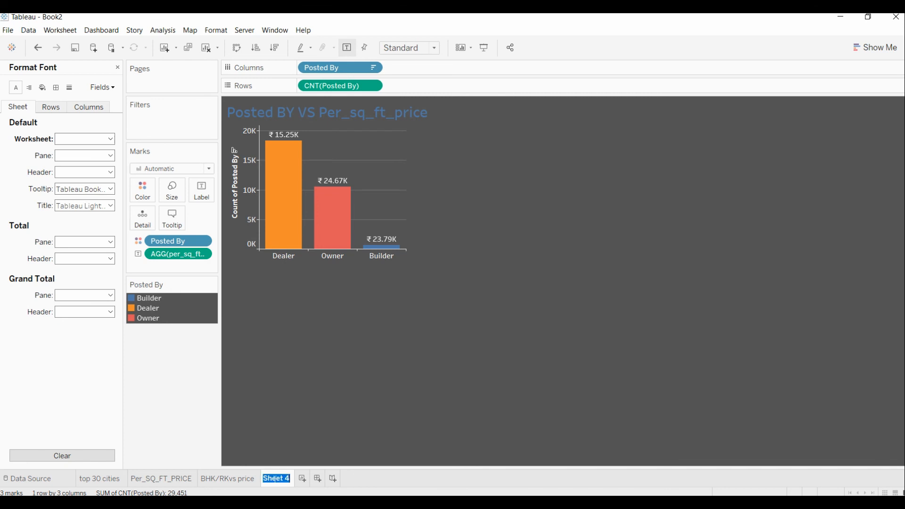
key("BackSpace")
type("posted by")
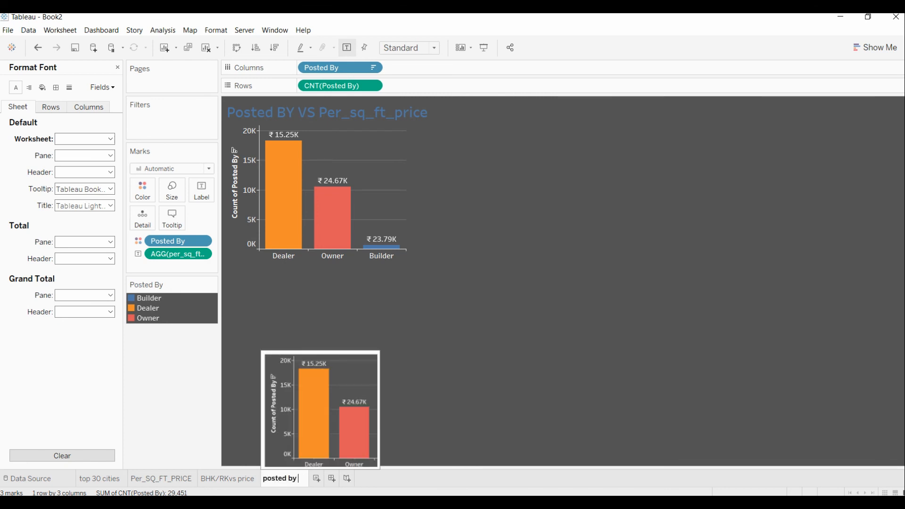
type(" vs pe")
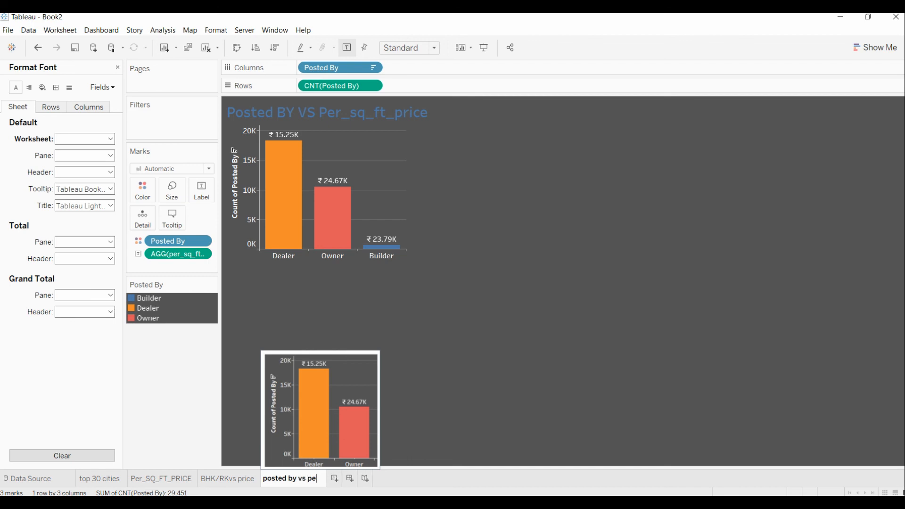
type("r_sq_ft")
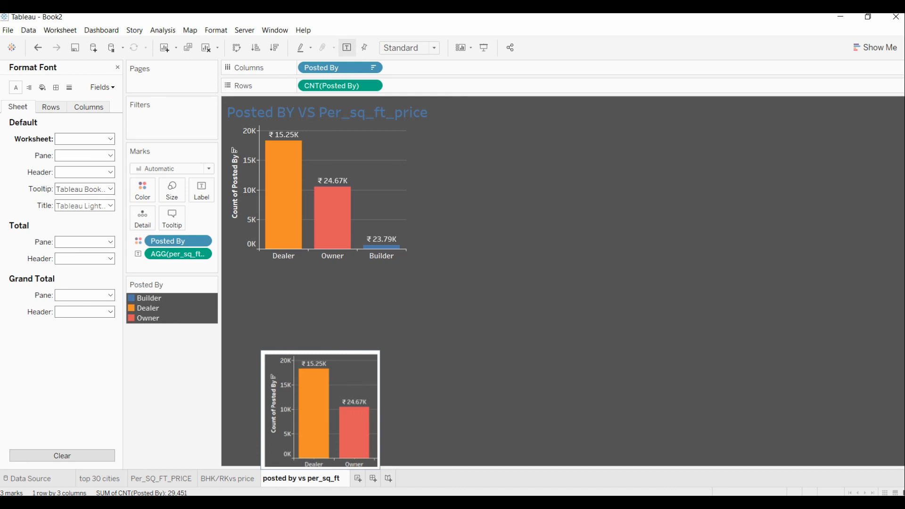
key("Return")
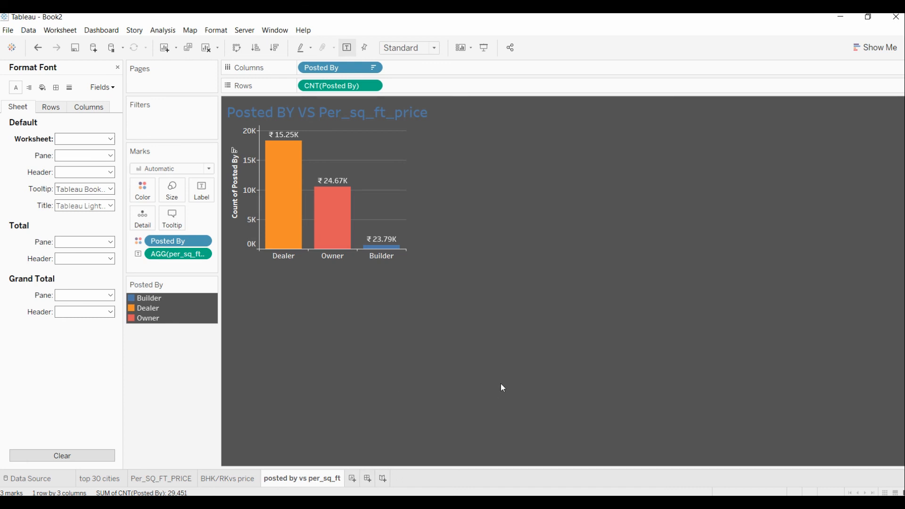